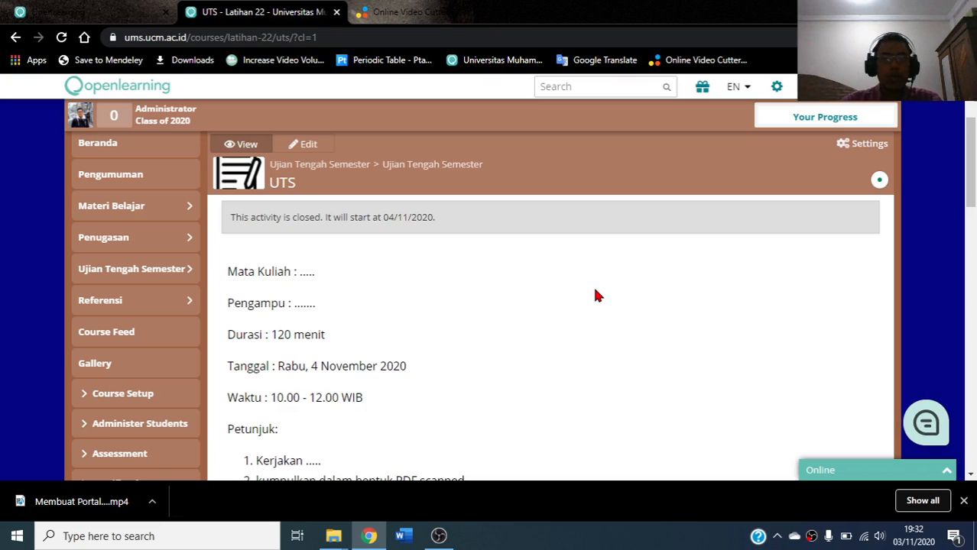
Attach the Jawaban UTS Word answer file to the UTS submission box and continue to the post form
scroll(581, 287, "down", 1)
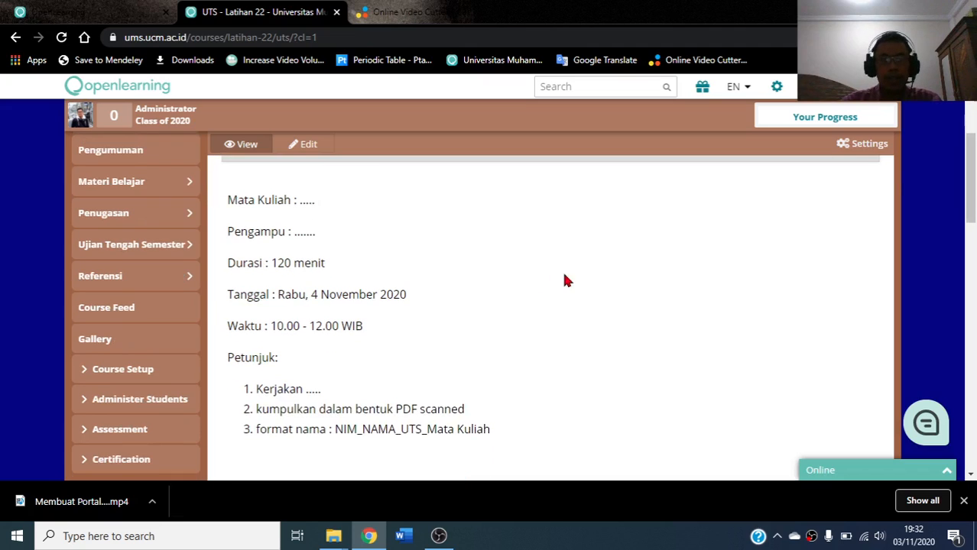
scroll(535, 278, "up", 1)
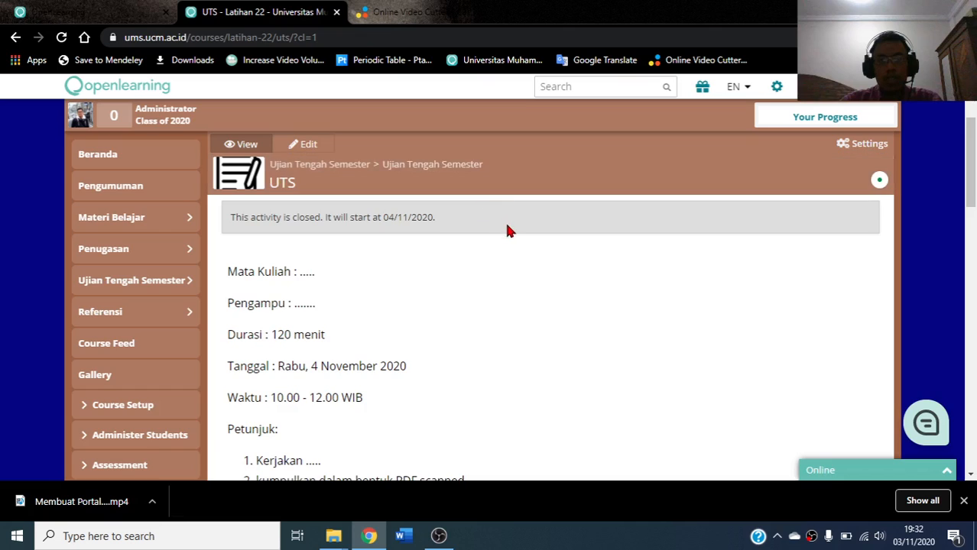
scroll(508, 230, "down", 4)
scroll(511, 235, "down", 2)
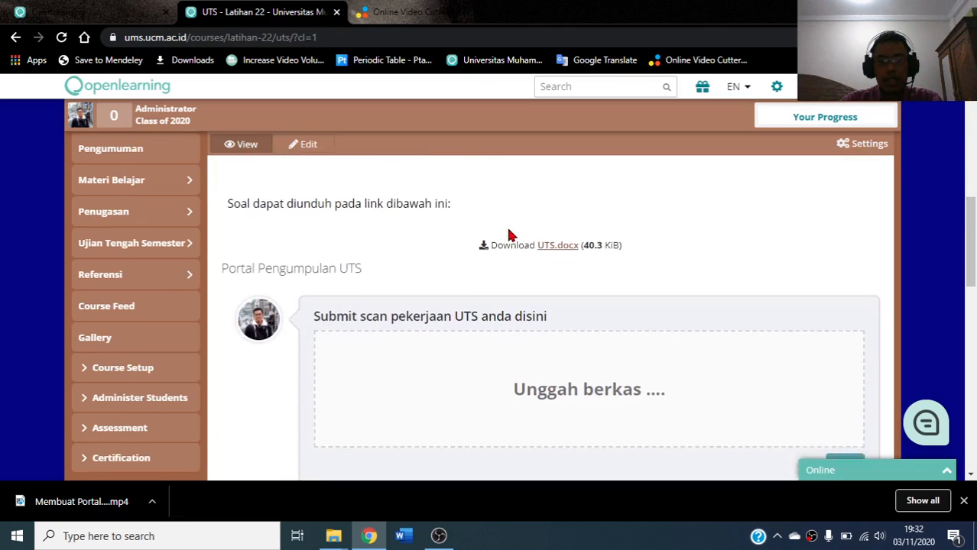
scroll(560, 321, "down", 1)
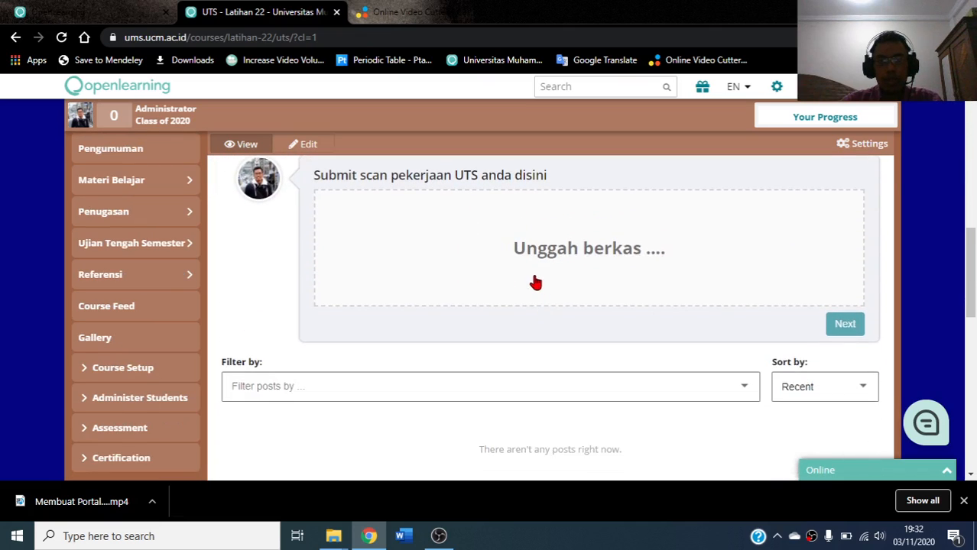
scroll(534, 280, "up", 1)
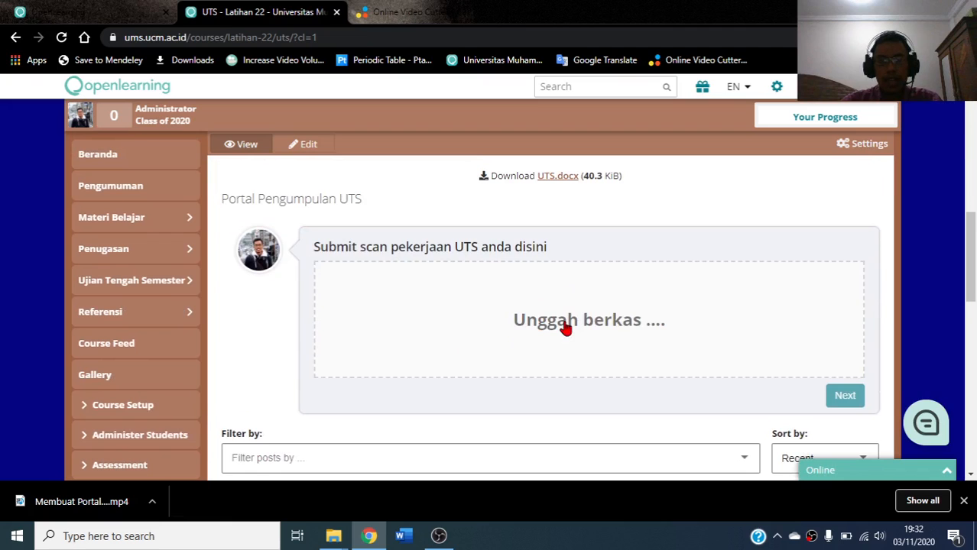
left_click(564, 327)
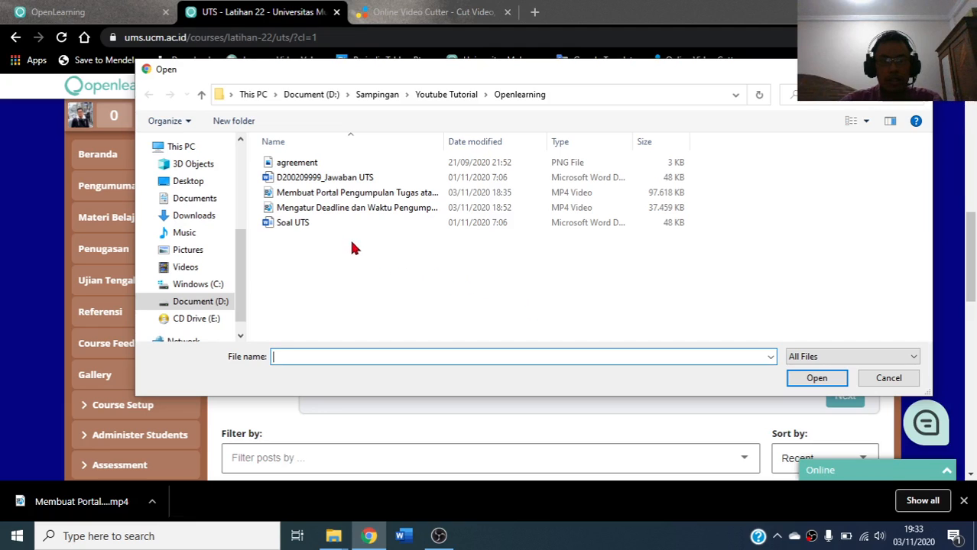
left_click(348, 181)
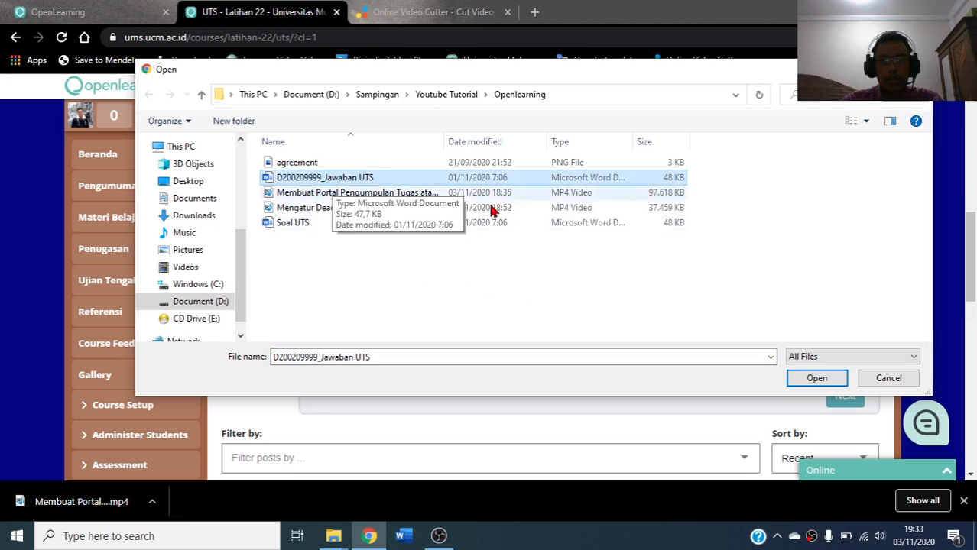
left_click(815, 377)
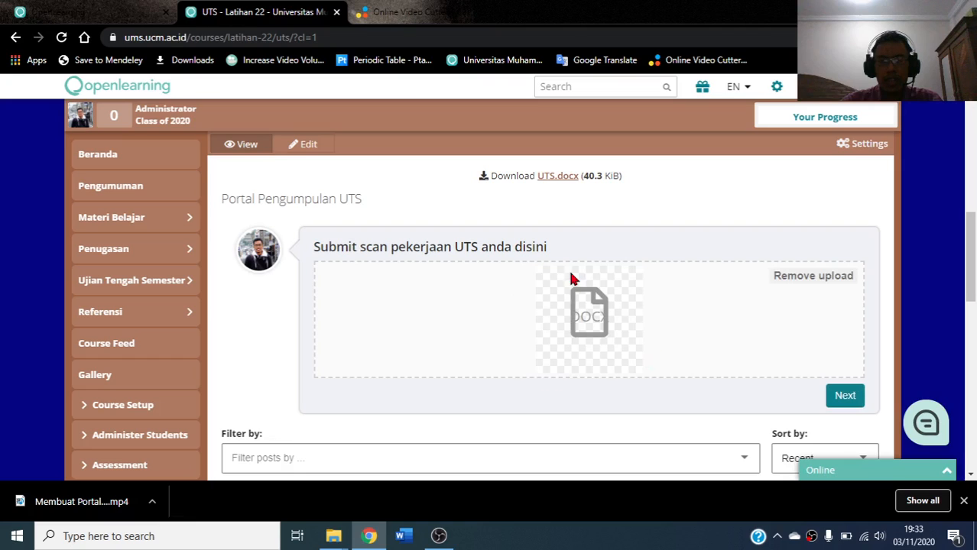
left_click(844, 396)
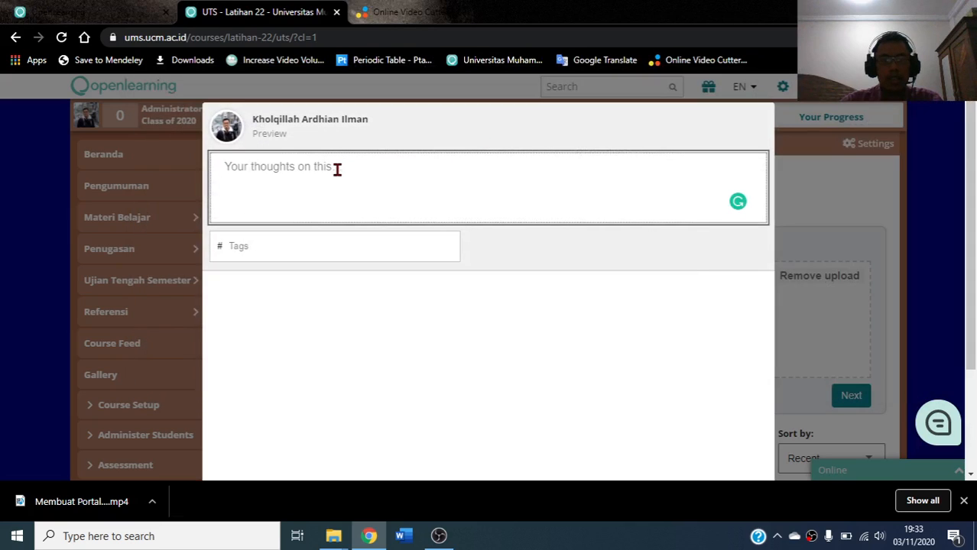
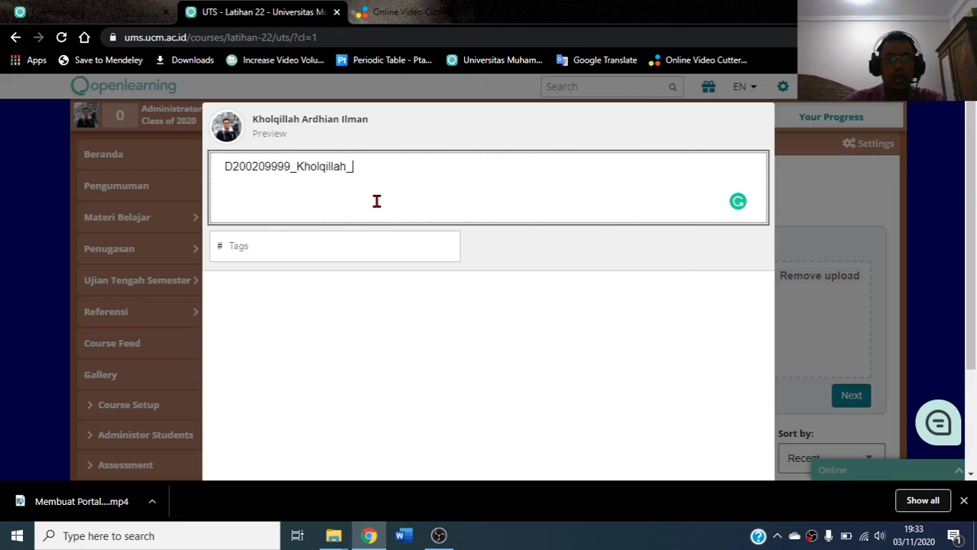
Caption the post with the student's ID and name followed by 'UTS_Kimia Dasar', then publish it
scroll(382, 210, "down", 2)
scroll(385, 215, "up", 1)
scroll(387, 216, "down", 1)
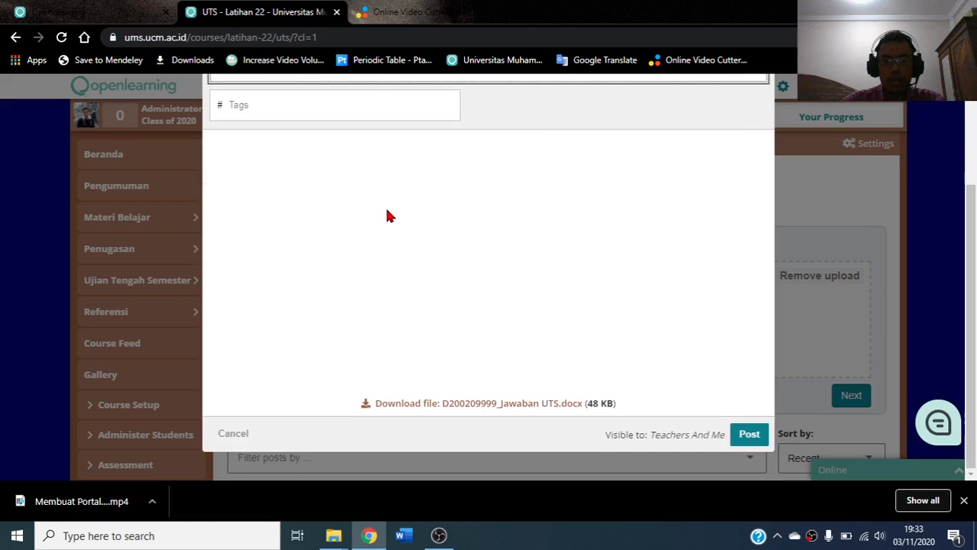
scroll(386, 214, "up", 2)
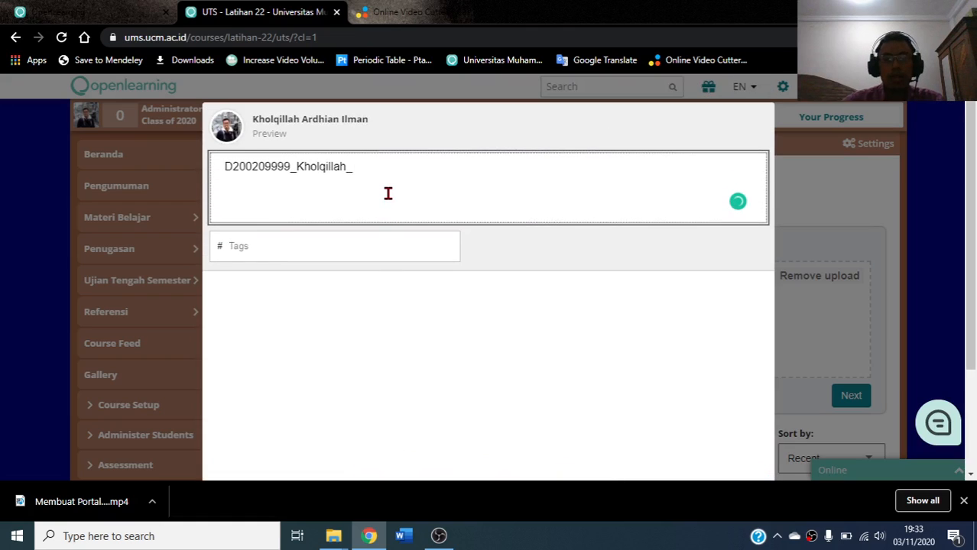
type("UTS_")
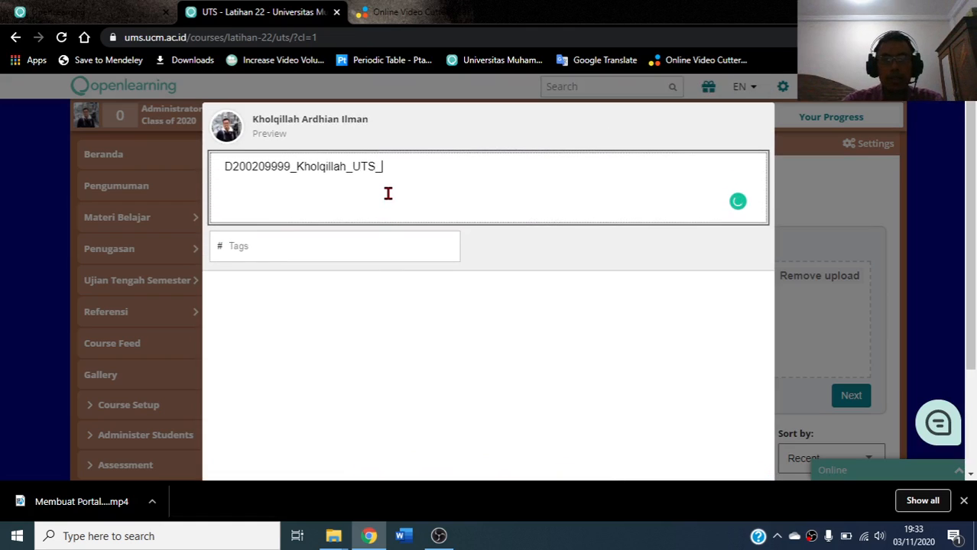
type("Kimia")
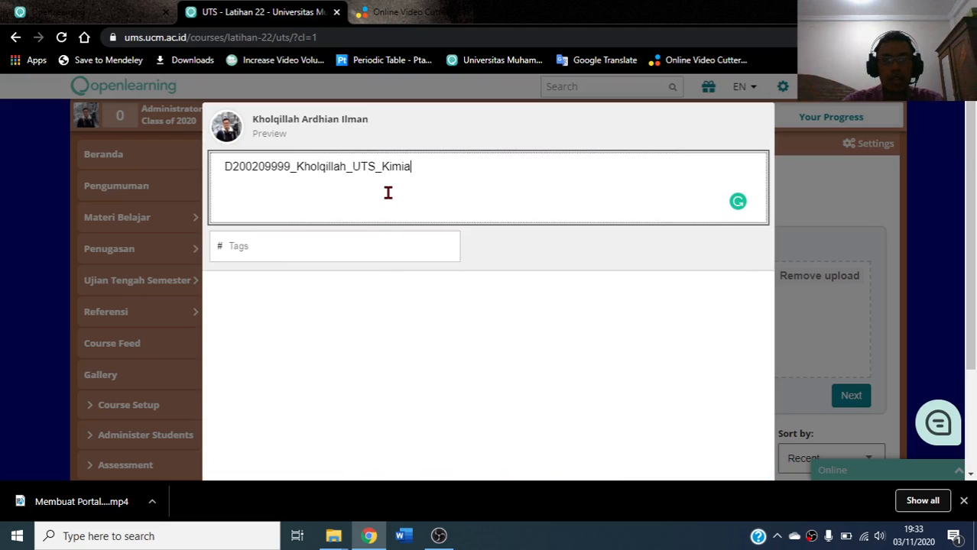
type(" Dasar")
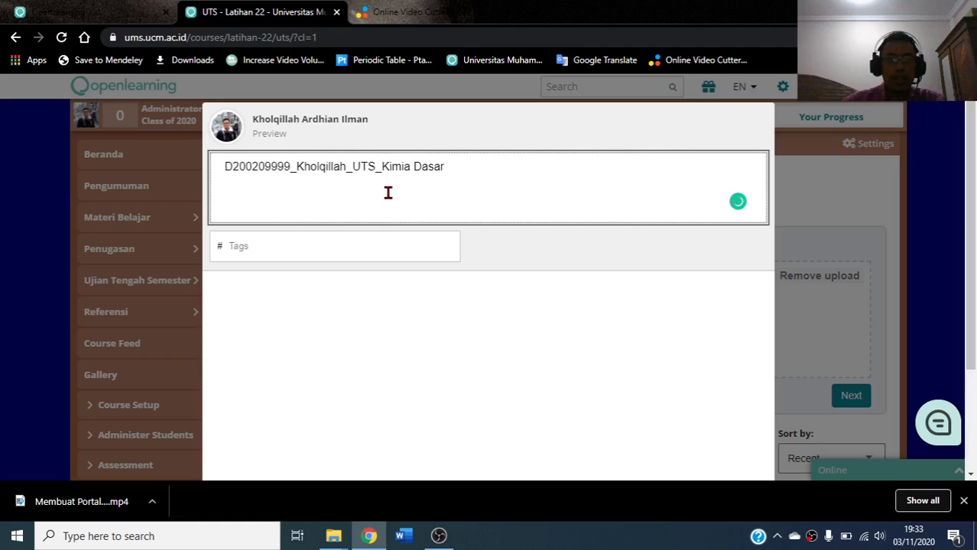
scroll(389, 197, "down", 2)
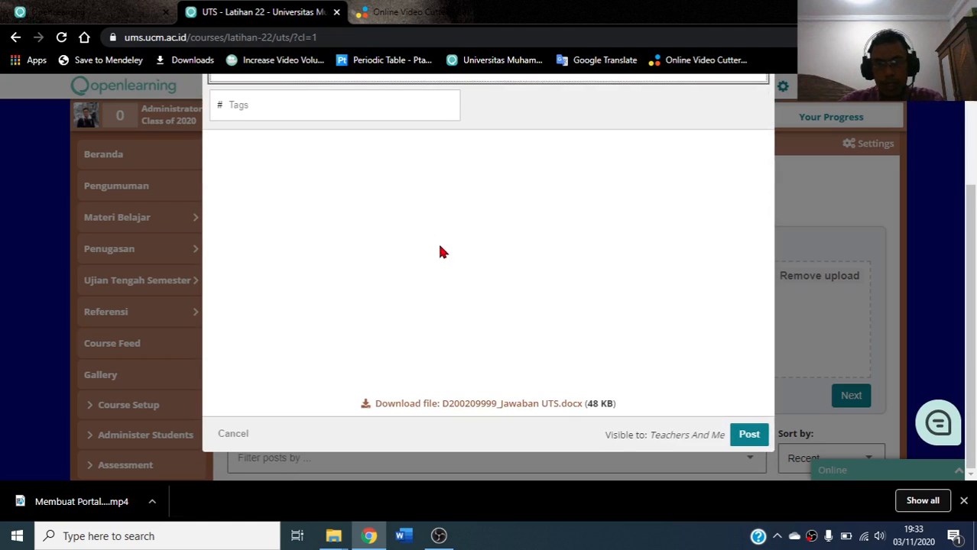
left_click(749, 435)
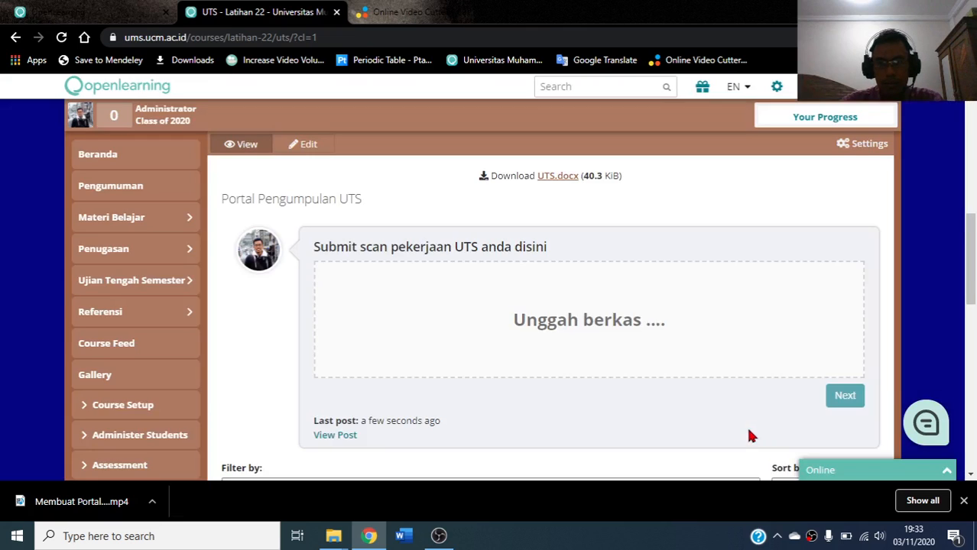
scroll(653, 384, "down", 5)
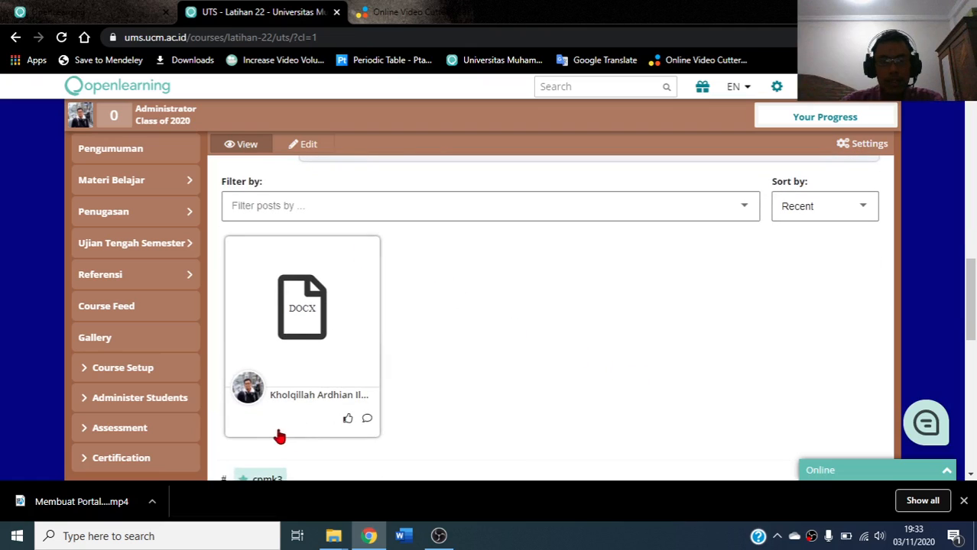
scroll(225, 330, "up", 1)
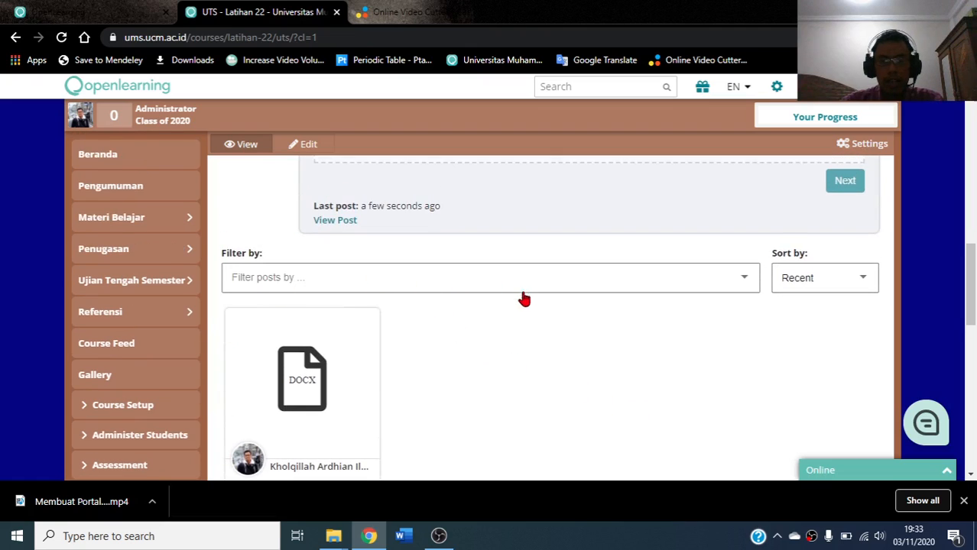
scroll(520, 302, "down", 1)
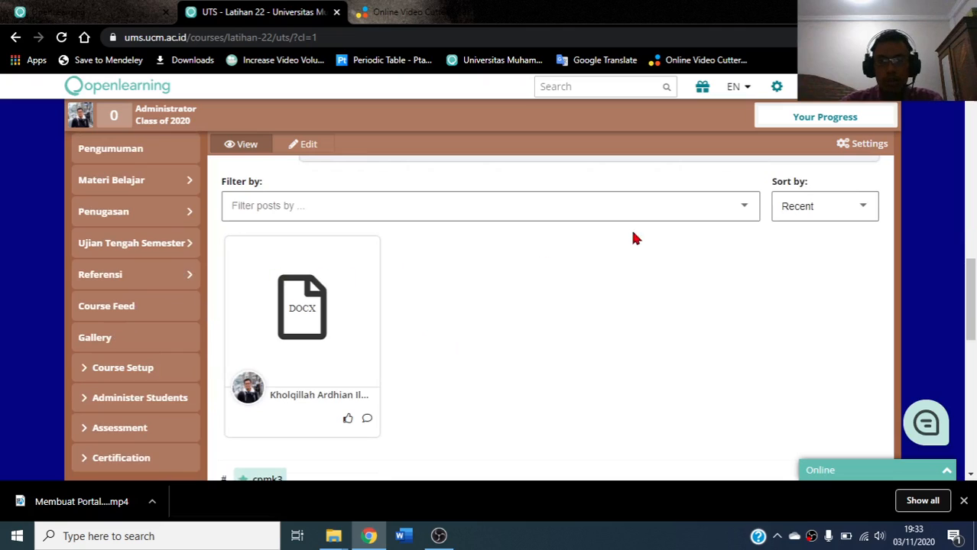
scroll(469, 432, "down", 1)
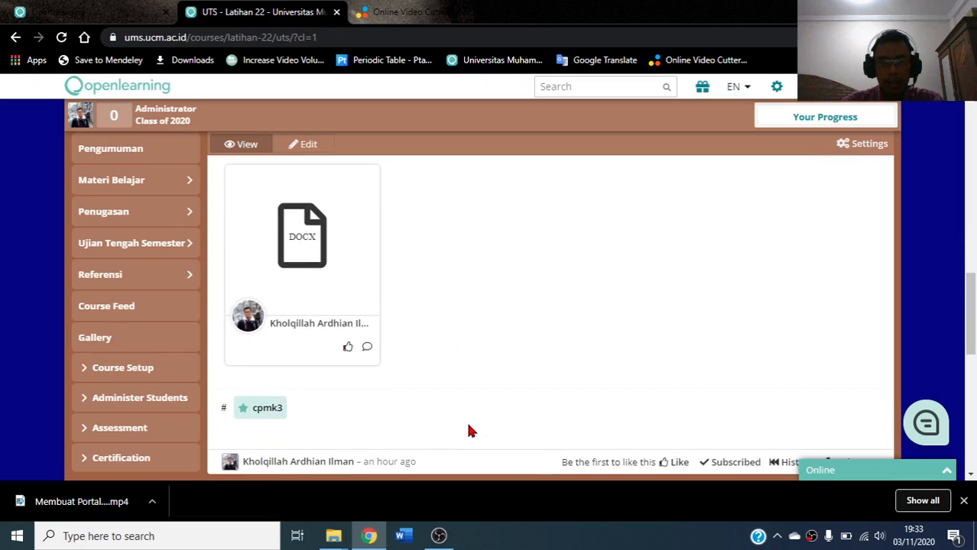
scroll(434, 416, "up", 1)
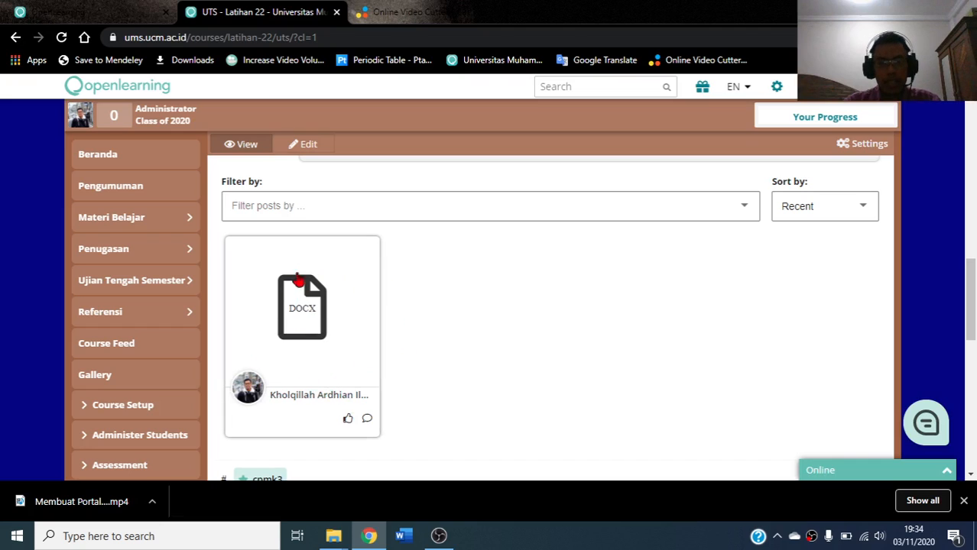
Close the save dialog and post viewer and return to the UTS page
left_click(314, 307)
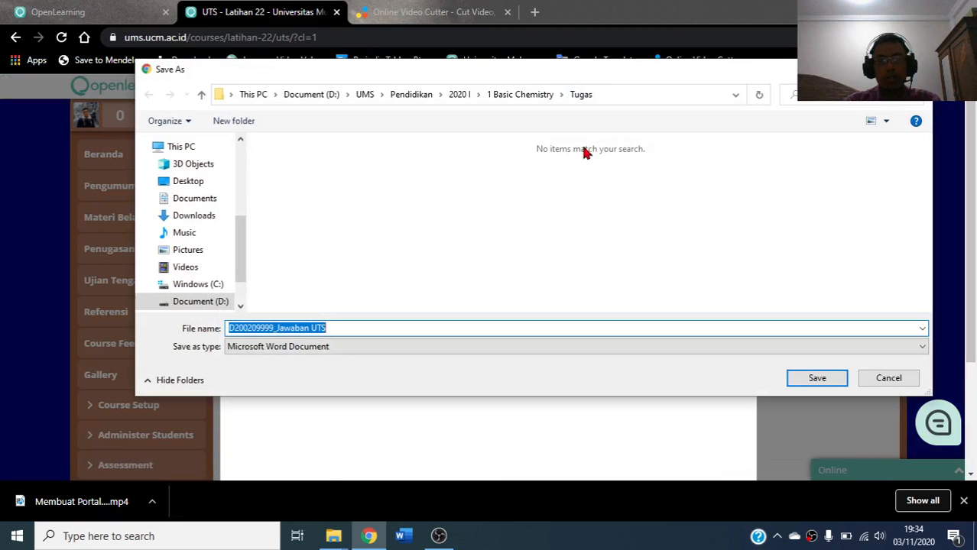
key("Escape")
key("Escape")
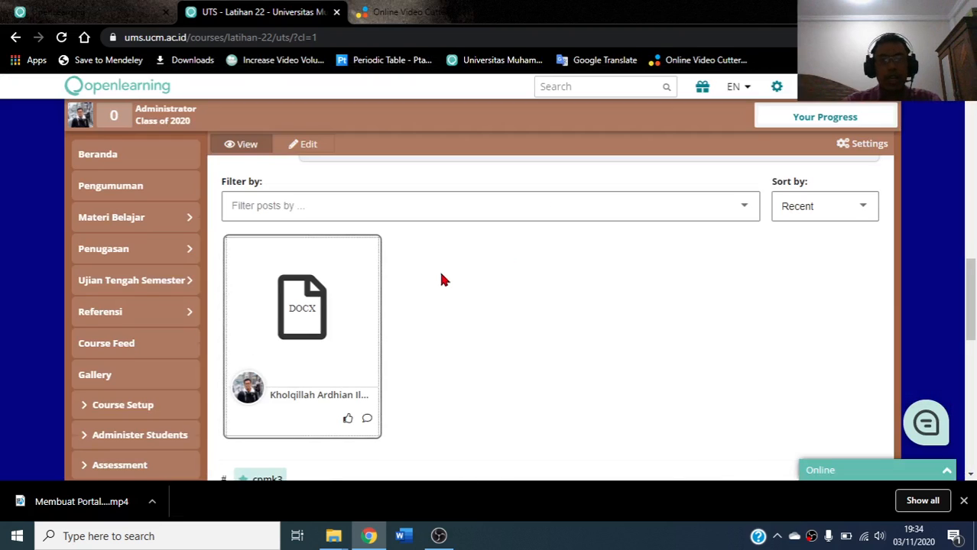
scroll(315, 293, "down", 1)
scroll(315, 293, "up", 1)
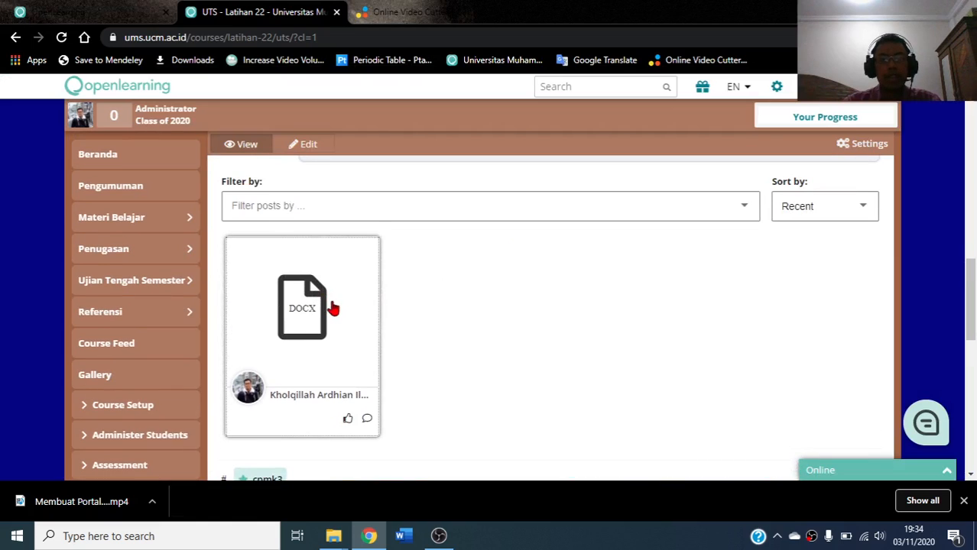
scroll(492, 361, "down", 1)
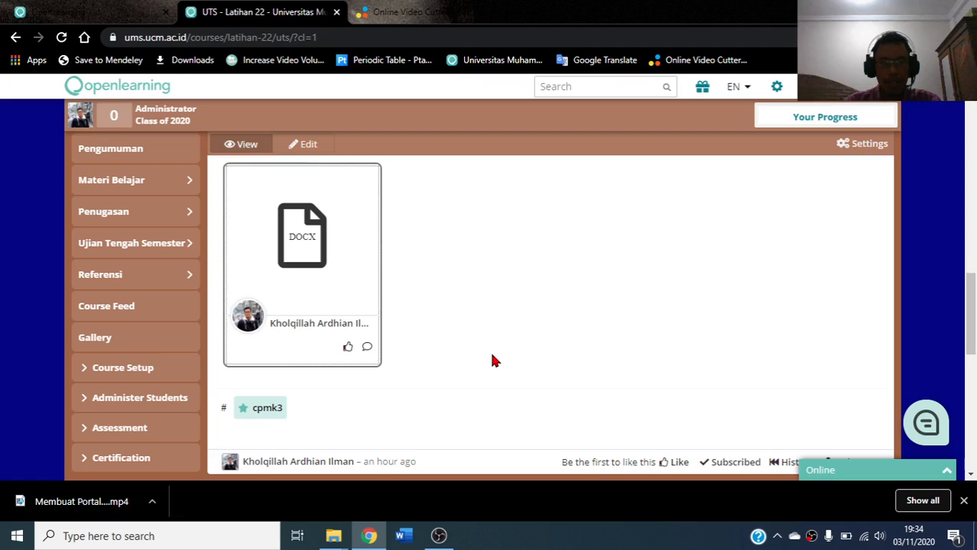
scroll(492, 360, "up", 1)
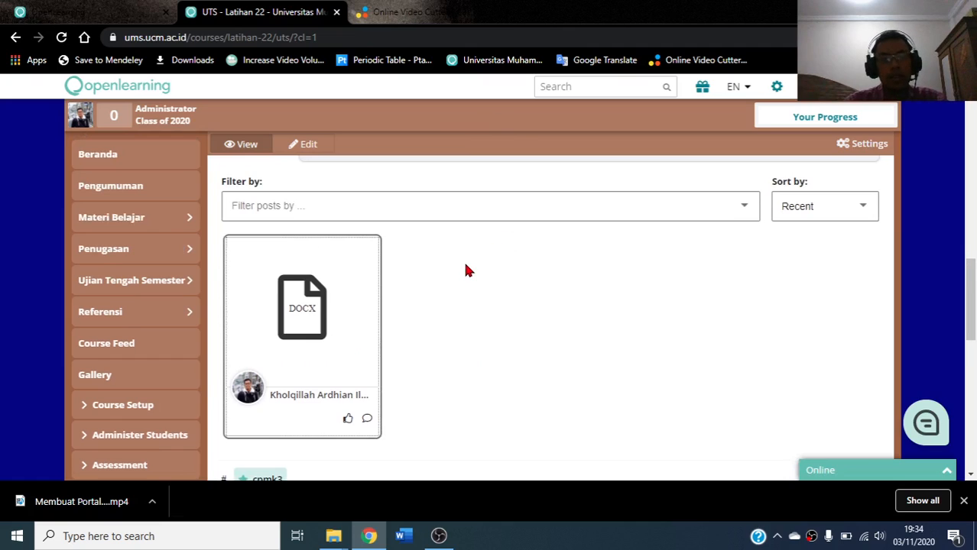
scroll(468, 270, "down", 2)
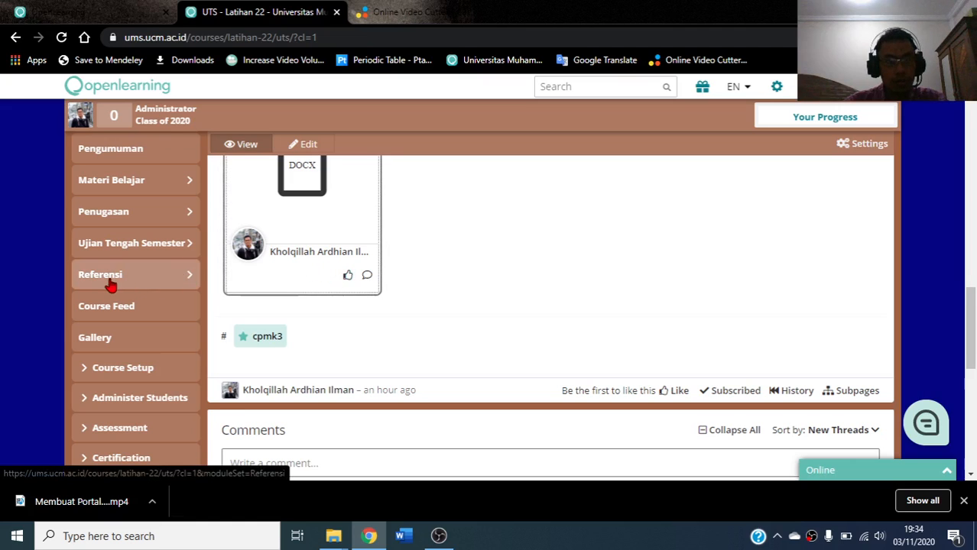
scroll(110, 284, "down", 2)
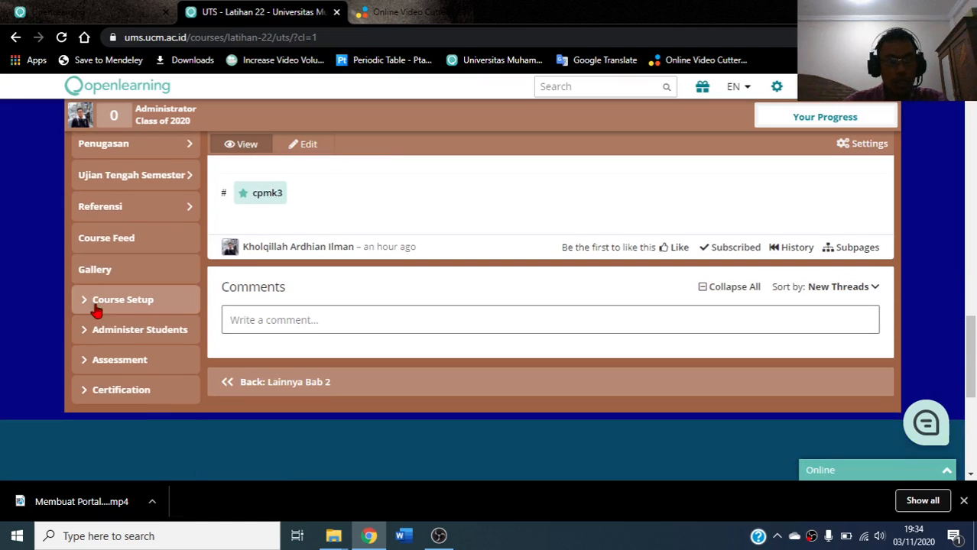
Expand Course Setup in the sidebar and go to Exports
left_click(133, 305)
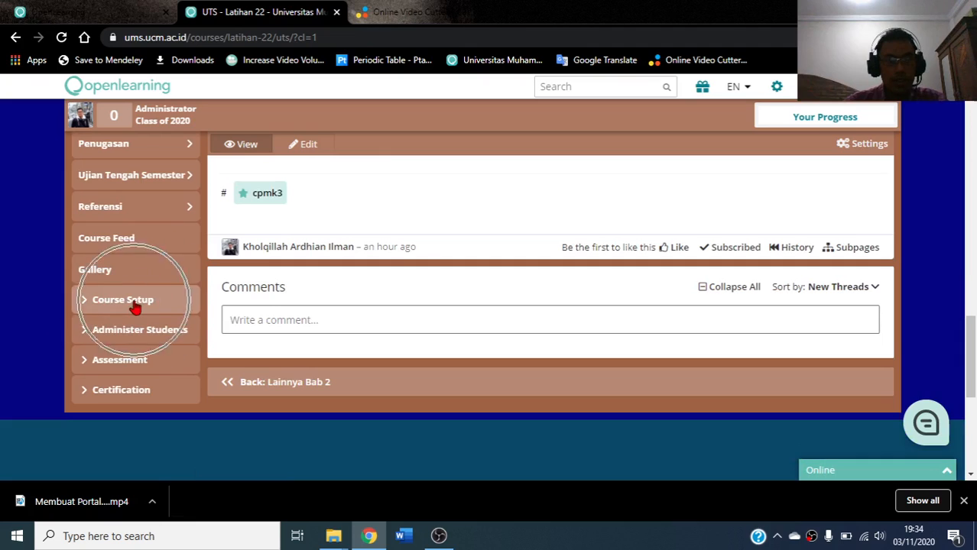
left_click(134, 305)
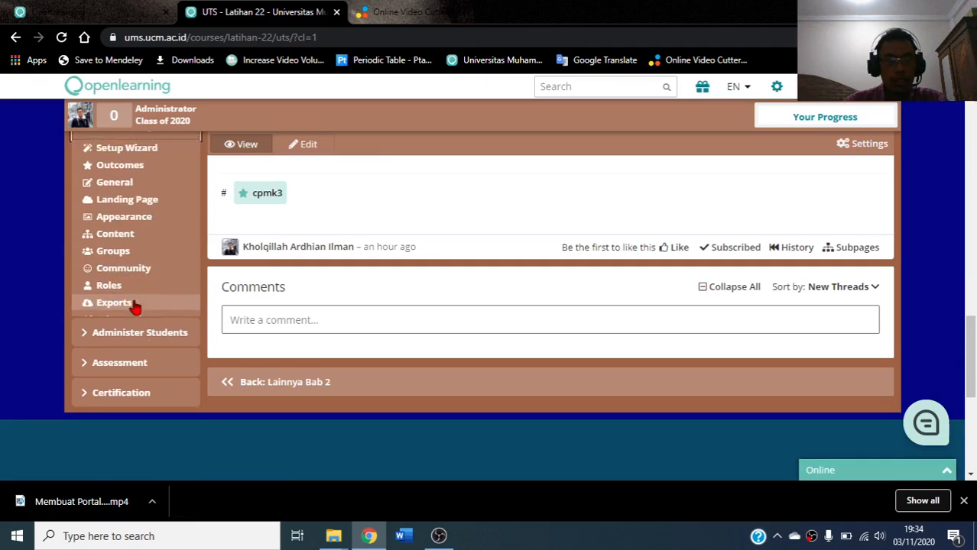
scroll(137, 237, "up", 1)
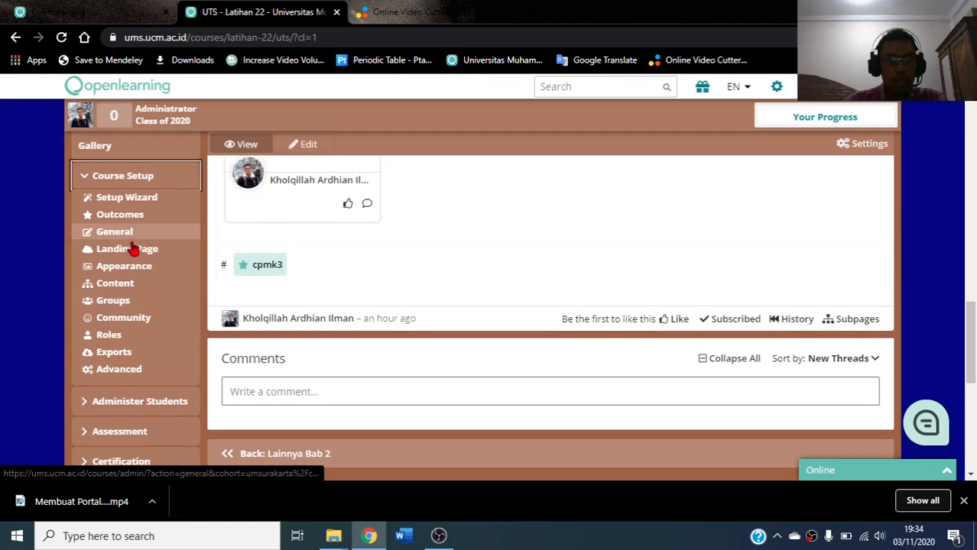
left_click(103, 354)
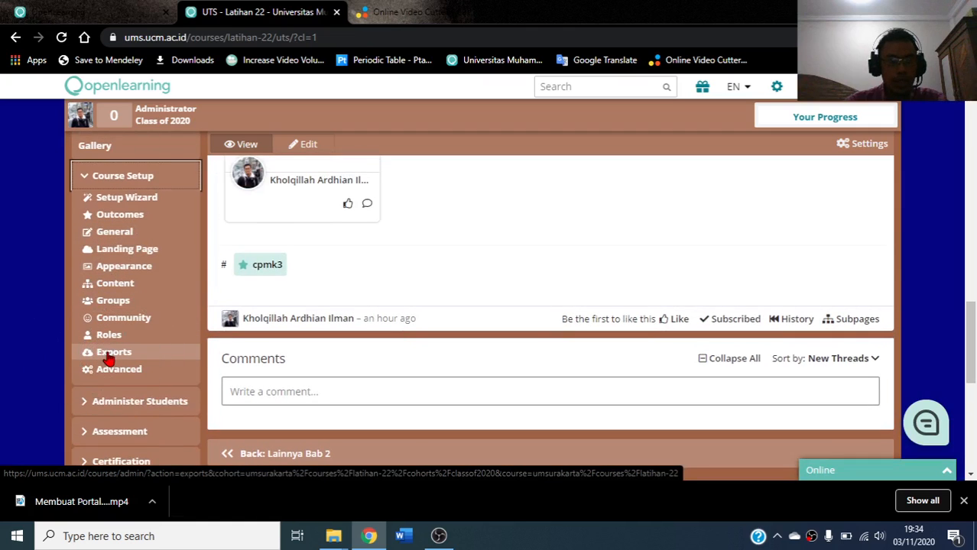
Open the course Exports page, dismiss the downloads bar, and start a new export
left_click(107, 356)
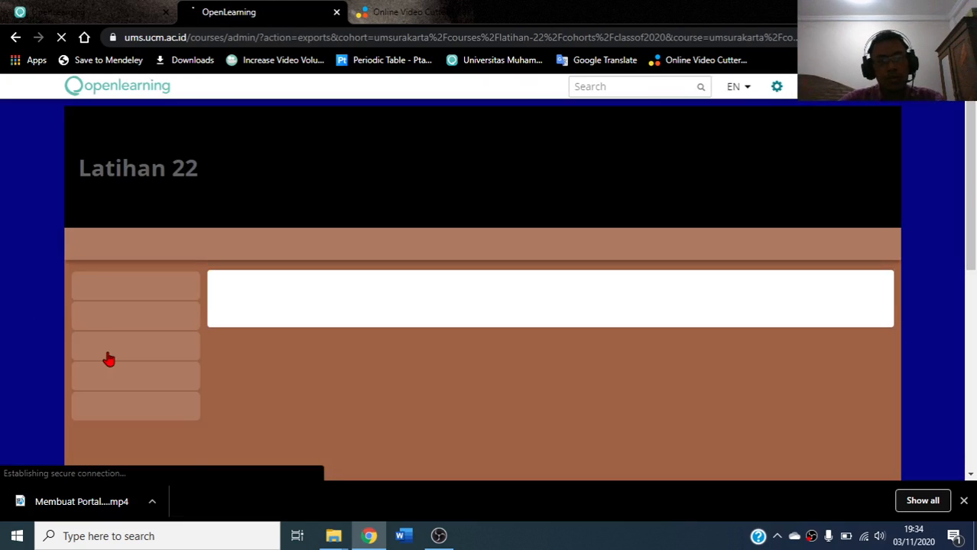
left_click(963, 501)
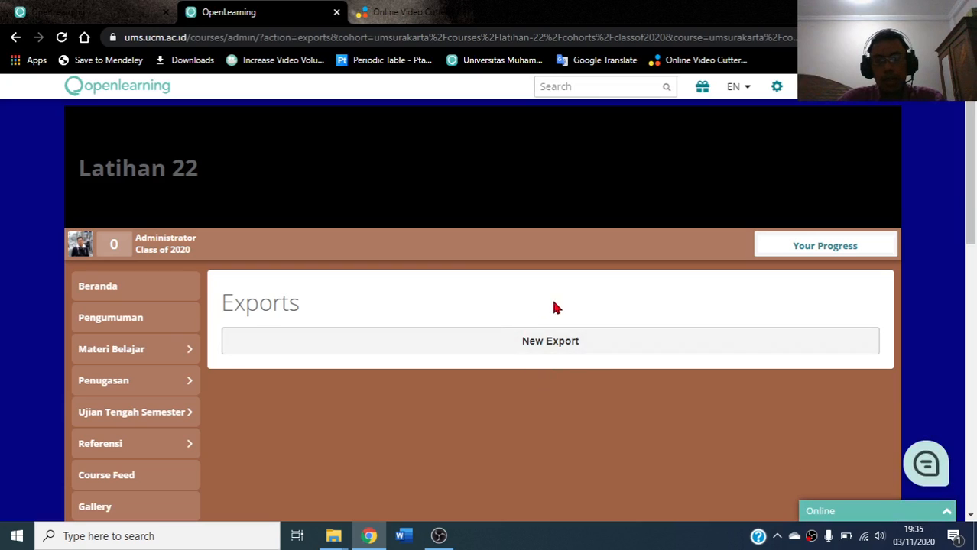
left_click(555, 343)
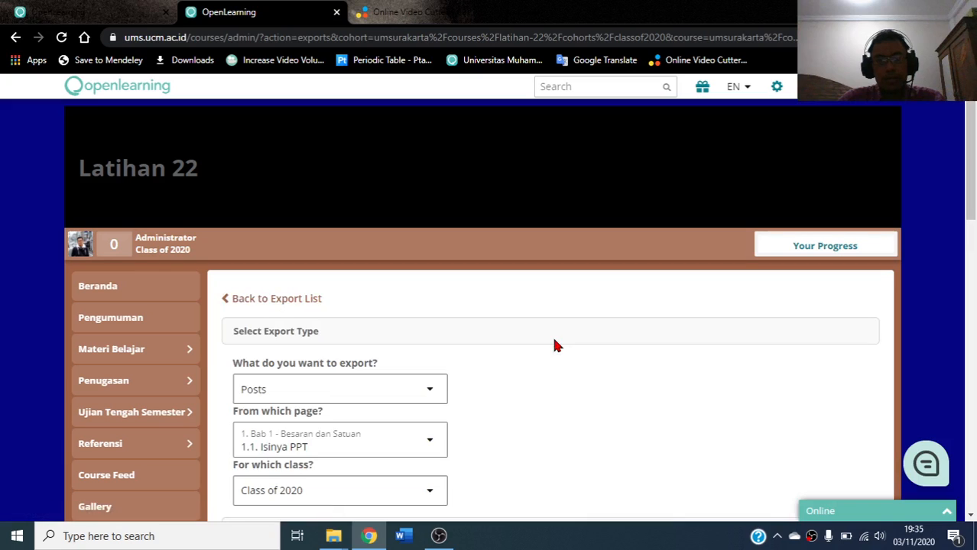
Keep Posts as the type of data to export
scroll(554, 340, "down", 1)
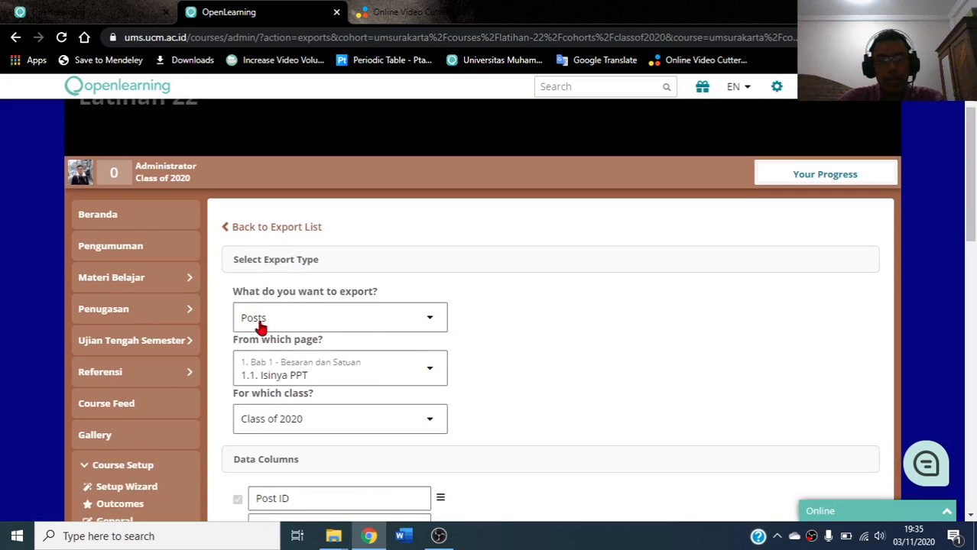
left_click(430, 324)
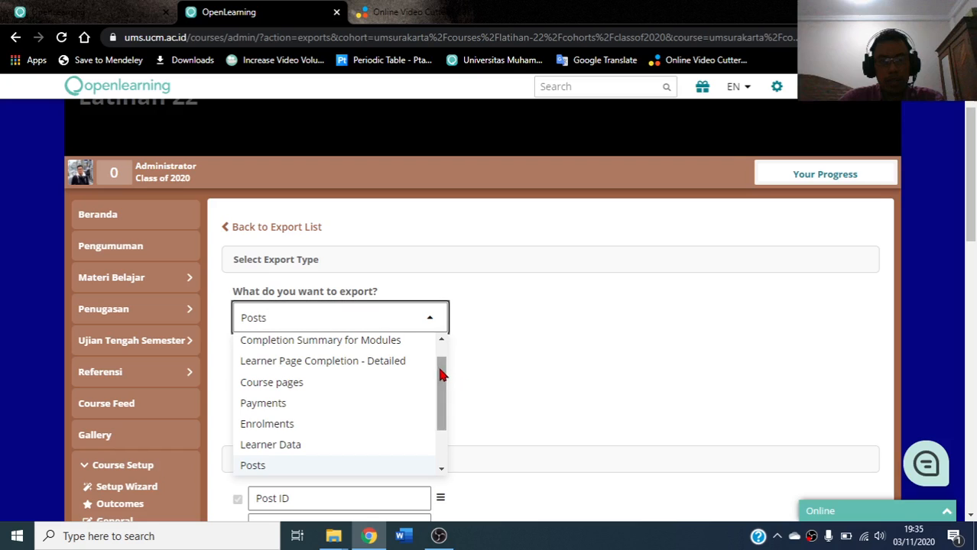
left_click_drag(439, 374, 440, 383)
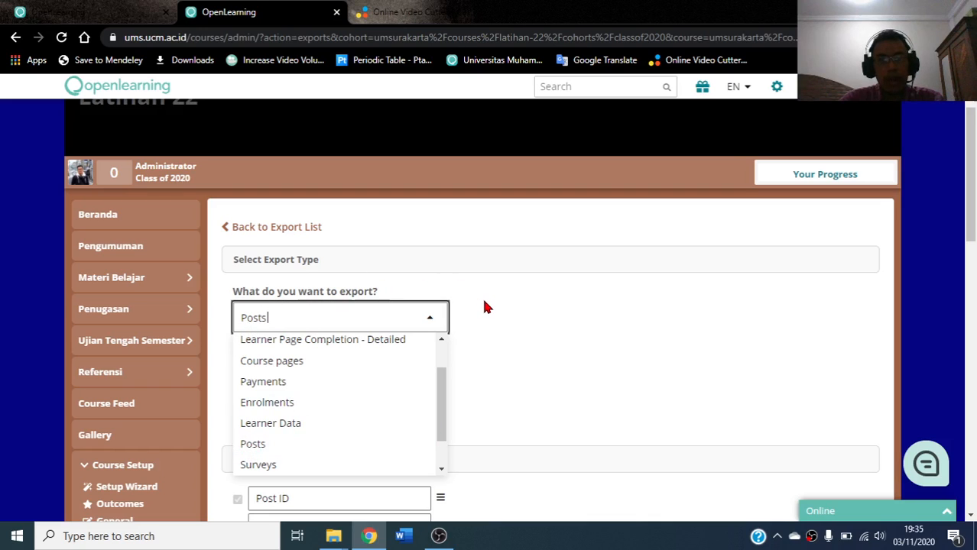
left_click(518, 337)
scroll(565, 296, "down", 1)
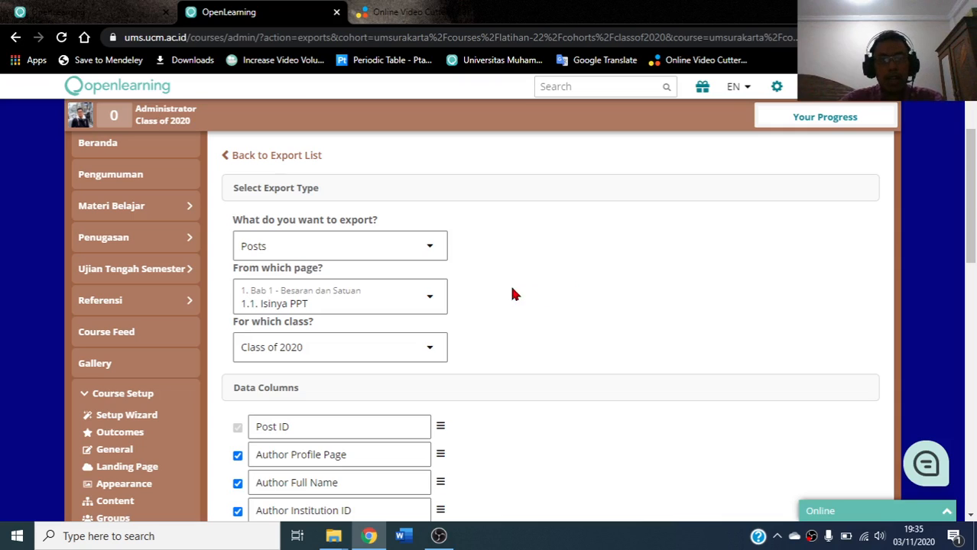
Set the export source page to UTS under Ujian Tengah Semester
left_click(430, 301)
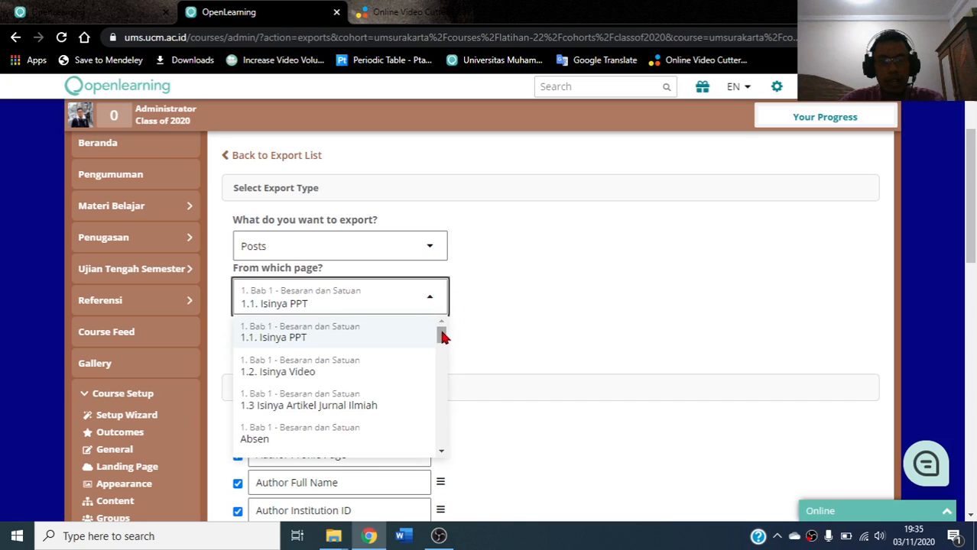
left_click_drag(443, 337, 446, 354)
left_click_drag(446, 367, 444, 388)
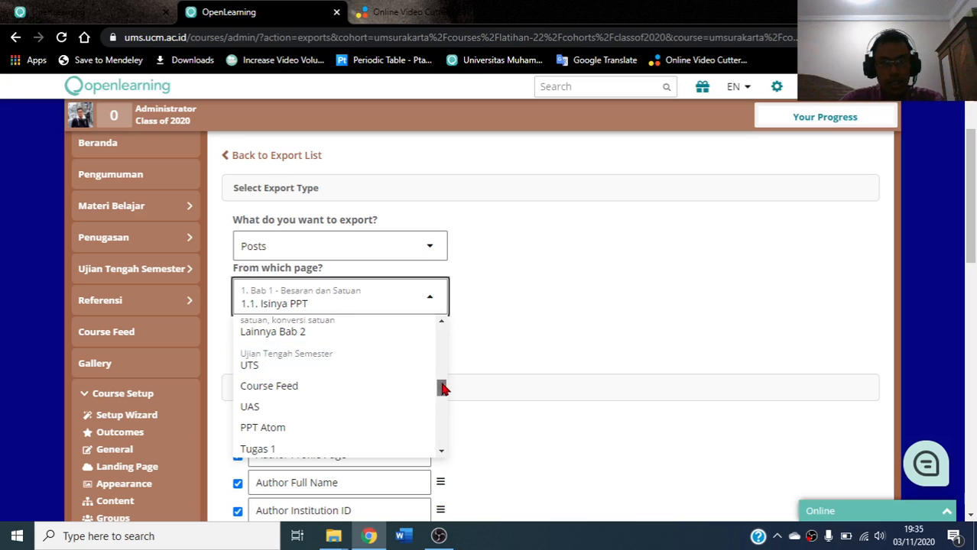
mouse_move(443, 386)
left_mouse_down()
mouse_move(447, 442)
mouse_move(446, 379)
left_mouse_up()
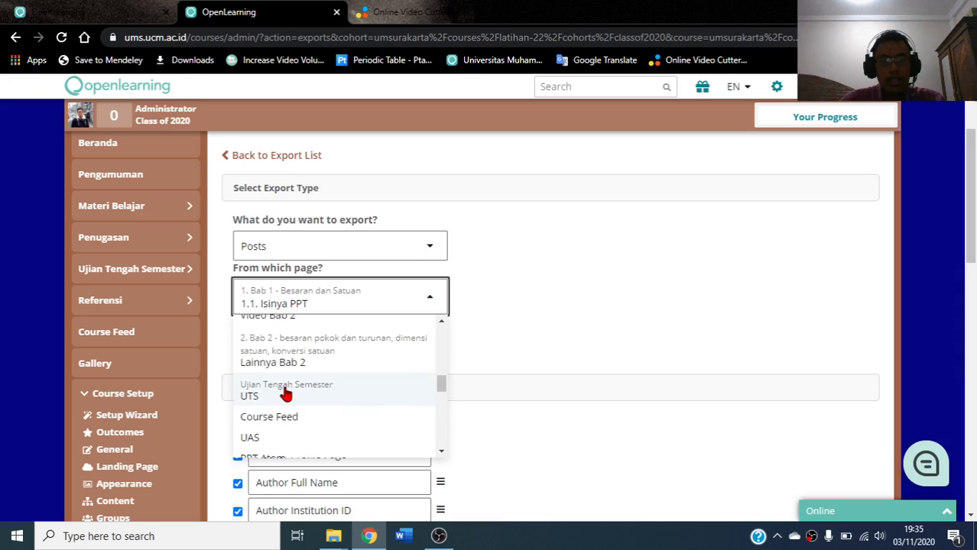
scroll(285, 394, "down", 1)
scroll(285, 382, "up", 1)
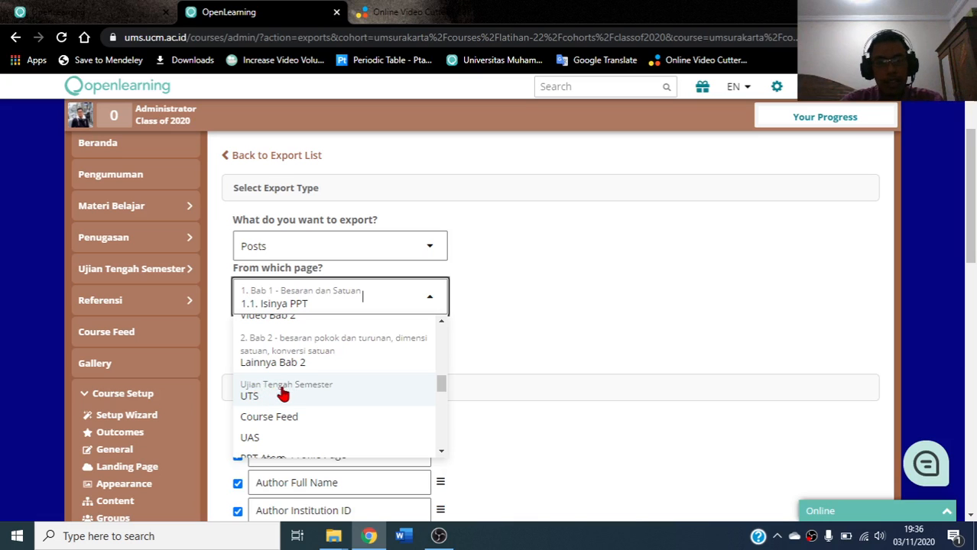
left_click(283, 394)
scroll(508, 324, "down", 1)
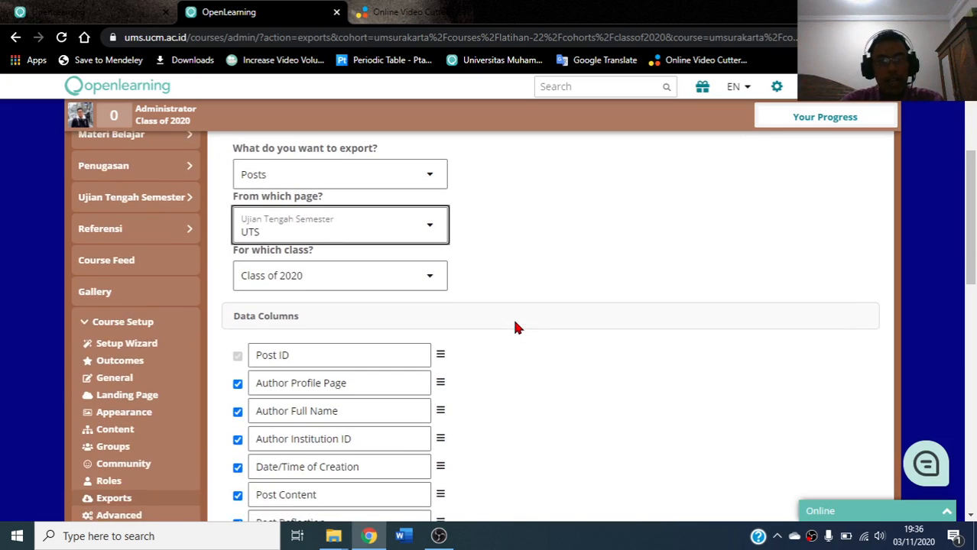
scroll(515, 327, "up", 1)
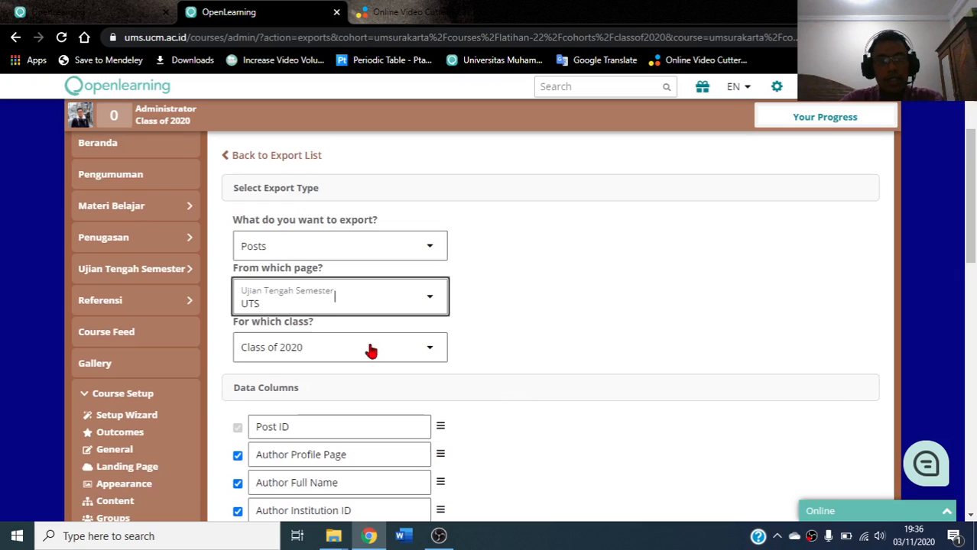
left_click(433, 353)
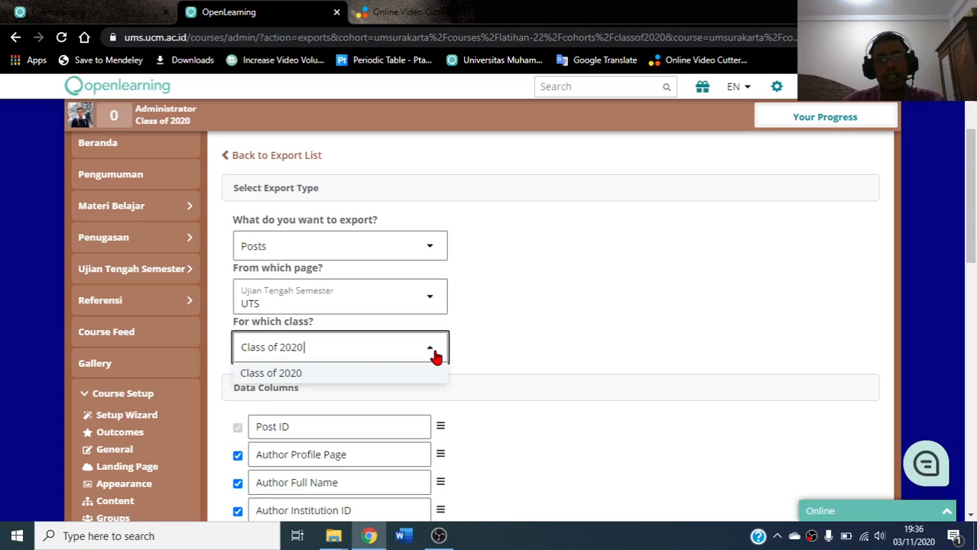
left_click(280, 376)
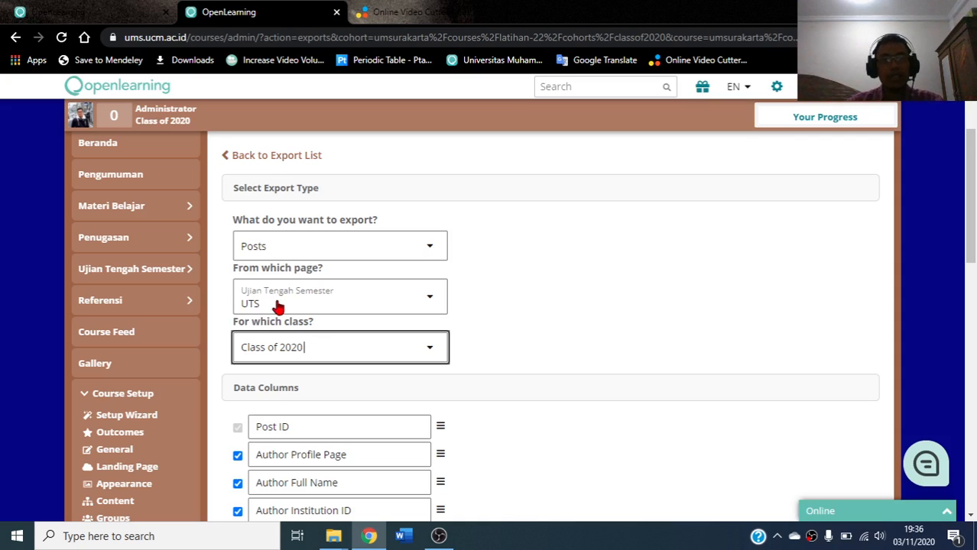
scroll(539, 260, "down", 3)
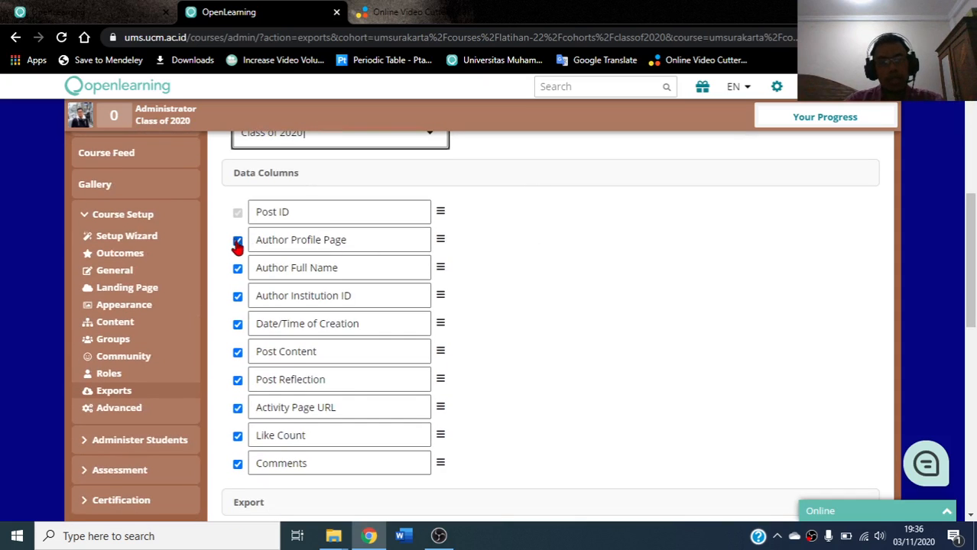
Uncheck every data column except Post ID, including author, content, likes and comments
left_click(237, 241)
left_click(237, 268)
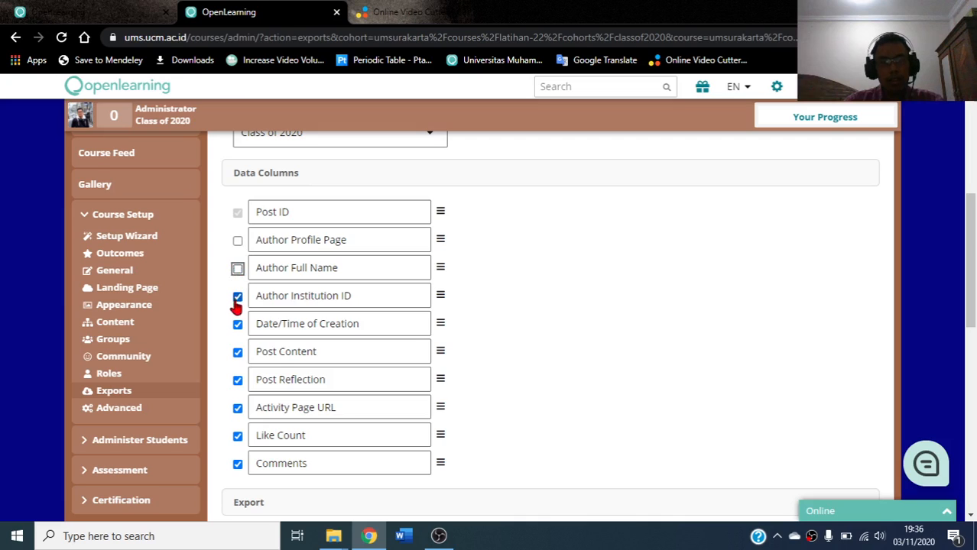
left_click(237, 296)
left_click(237, 324)
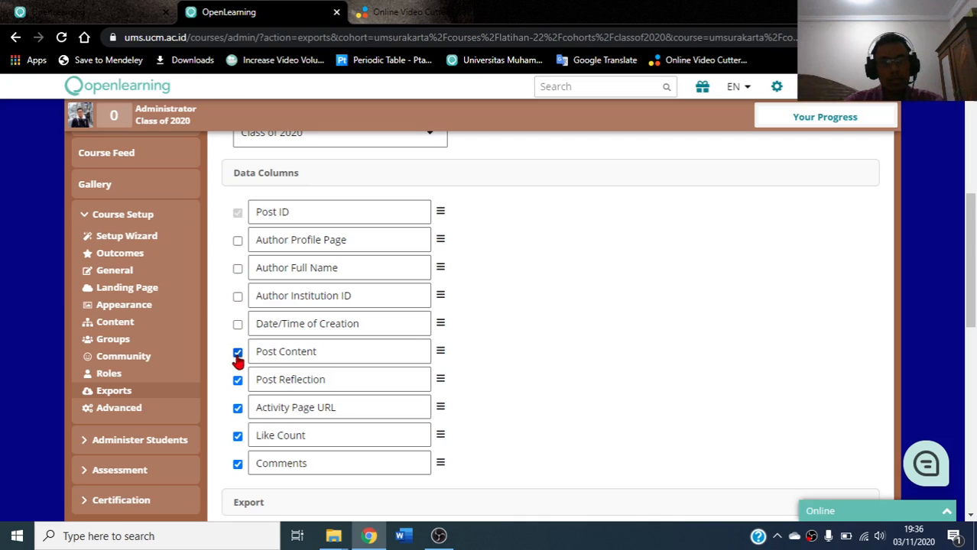
left_click(237, 352)
left_click(237, 380)
left_click(237, 408)
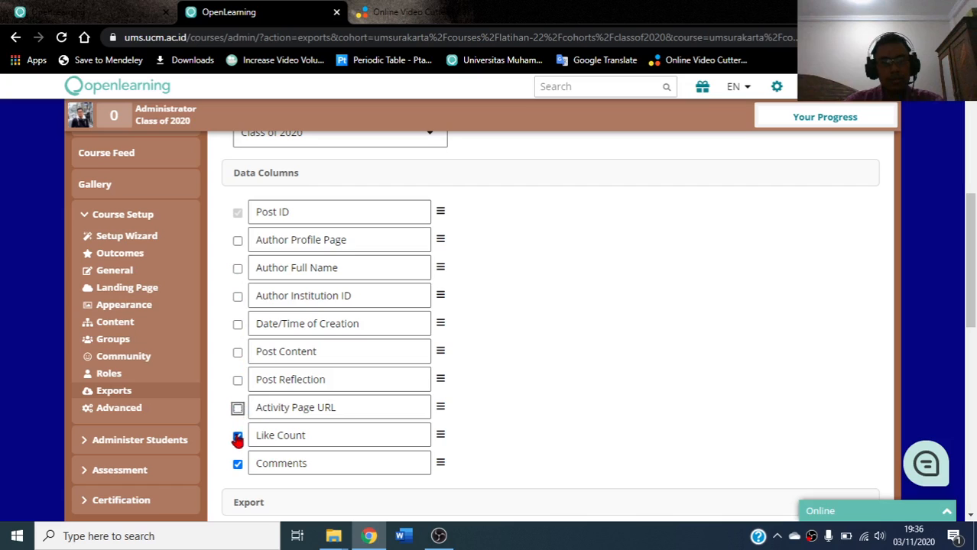
left_click(237, 435)
left_click(236, 463)
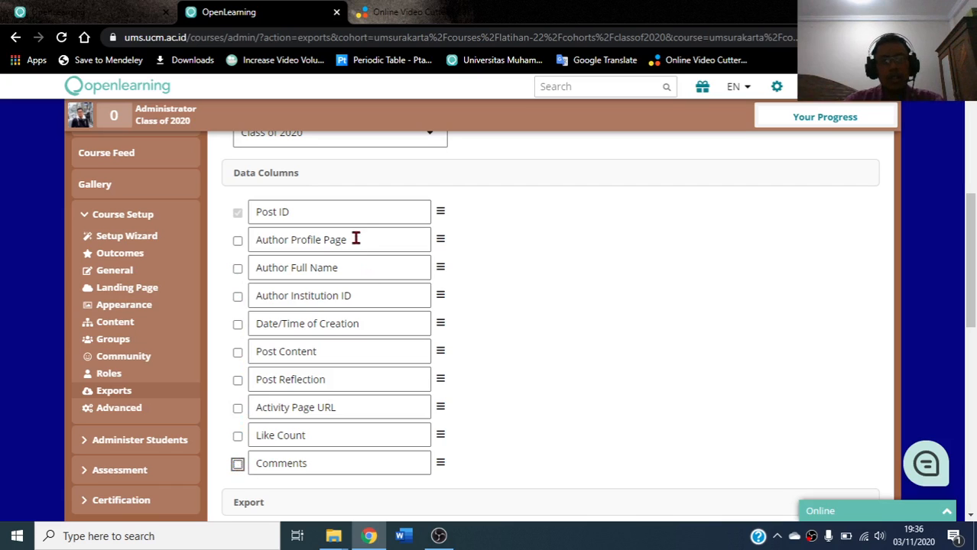
scroll(352, 227, "down", 2)
scroll(352, 228, "down", 1)
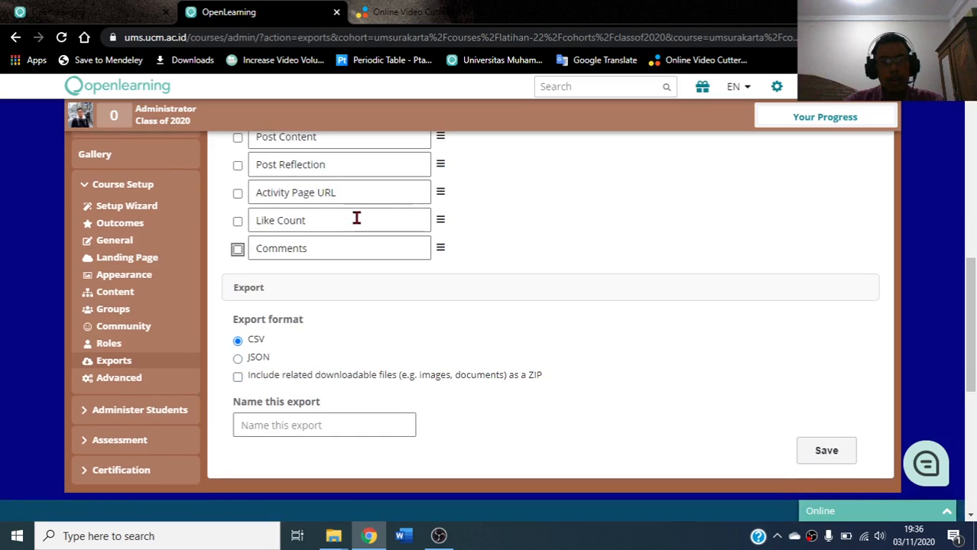
Tick 'Include related downloadable files as a ZIP' for the export
left_click(238, 377)
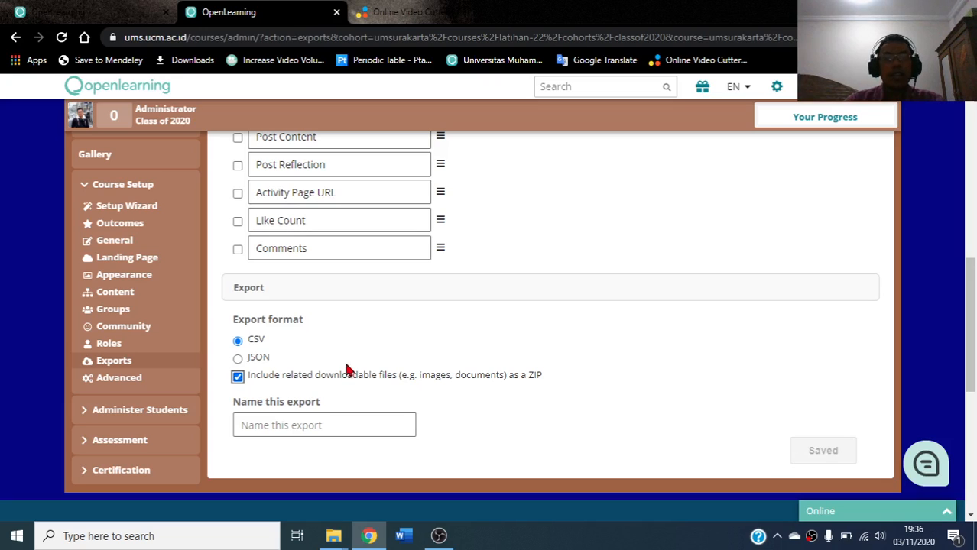
scroll(335, 346, "up", 3)
scroll(334, 344, "up", 3)
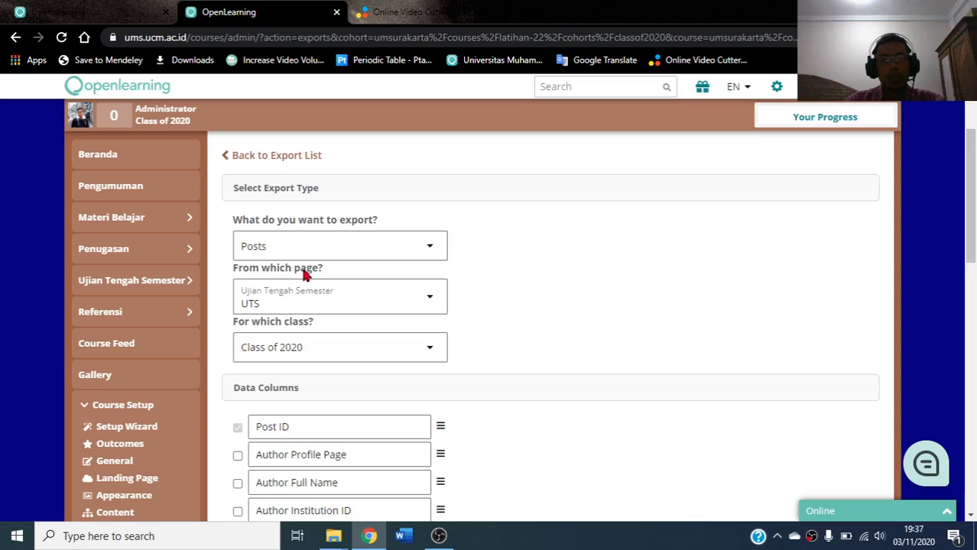
scroll(307, 279, "down", 7)
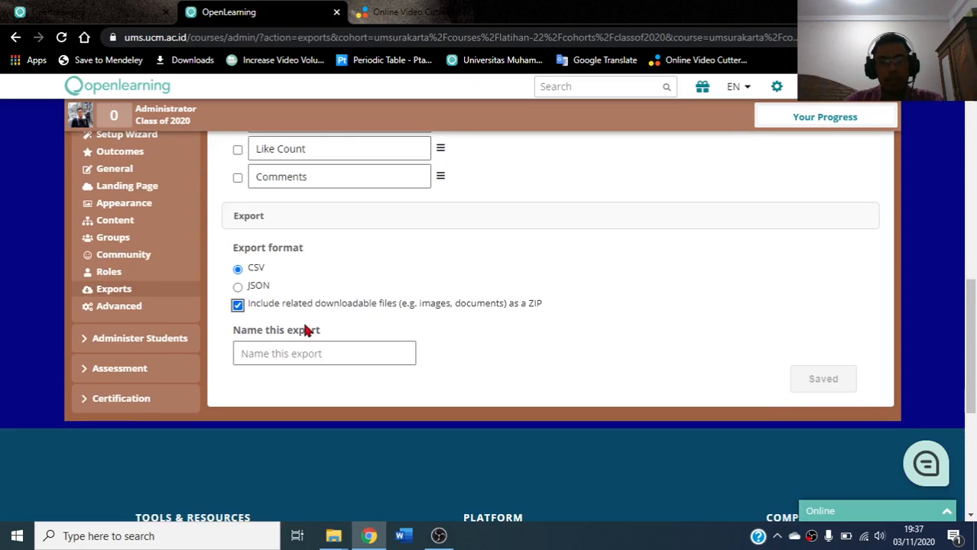
Name the export 'UTS Kimia Dasar kelas A 20/21', save it, and return to the Exports list
left_click(295, 352)
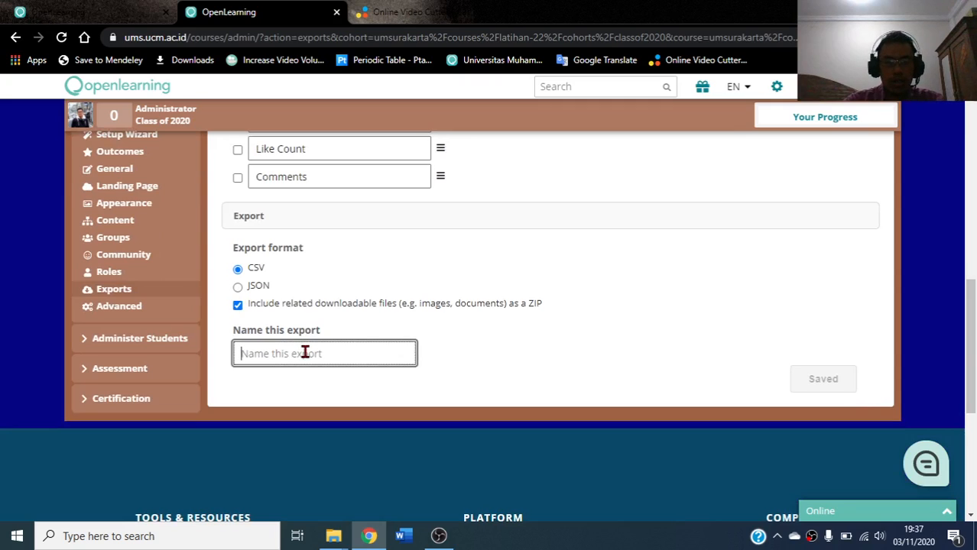
type("UTS Kimia")
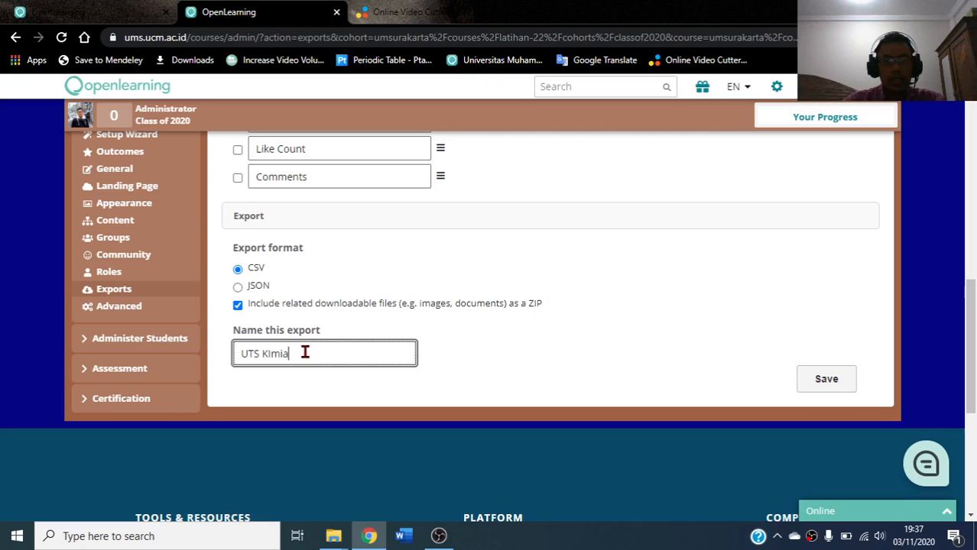
type(" Dasar ")
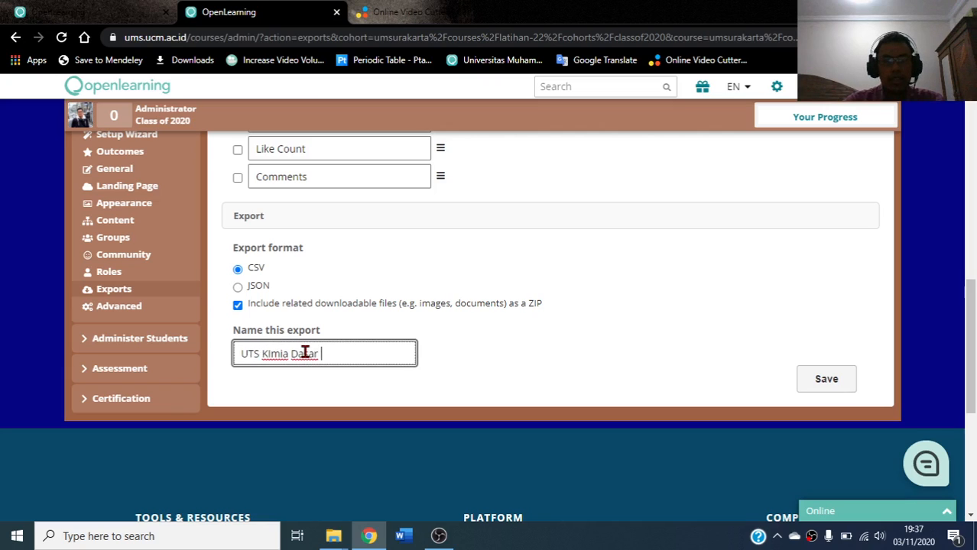
type("kelas A")
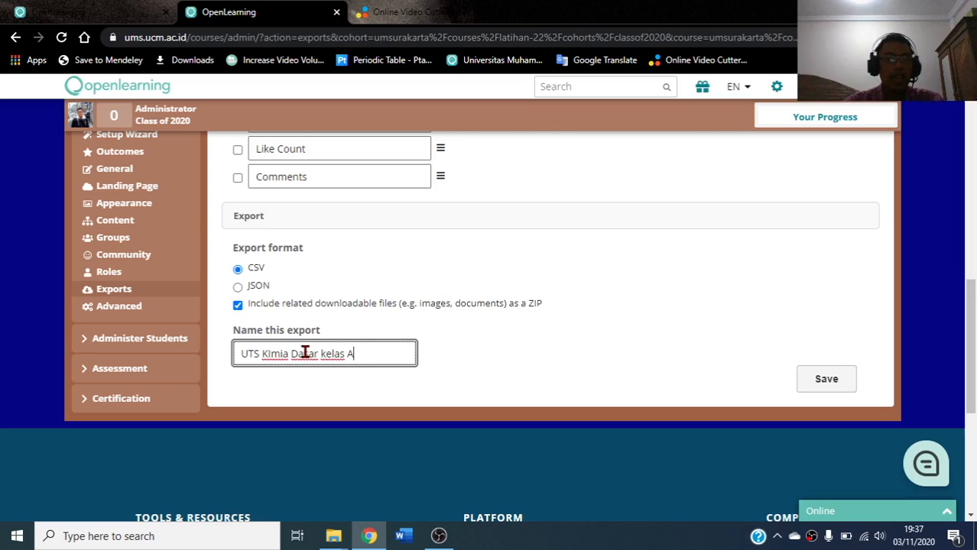
type(" 2")
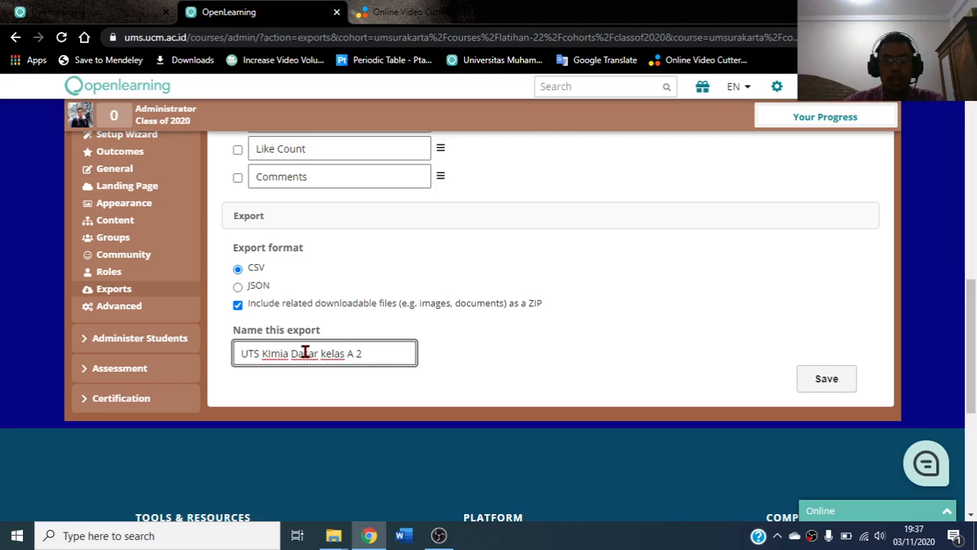
type("0/21")
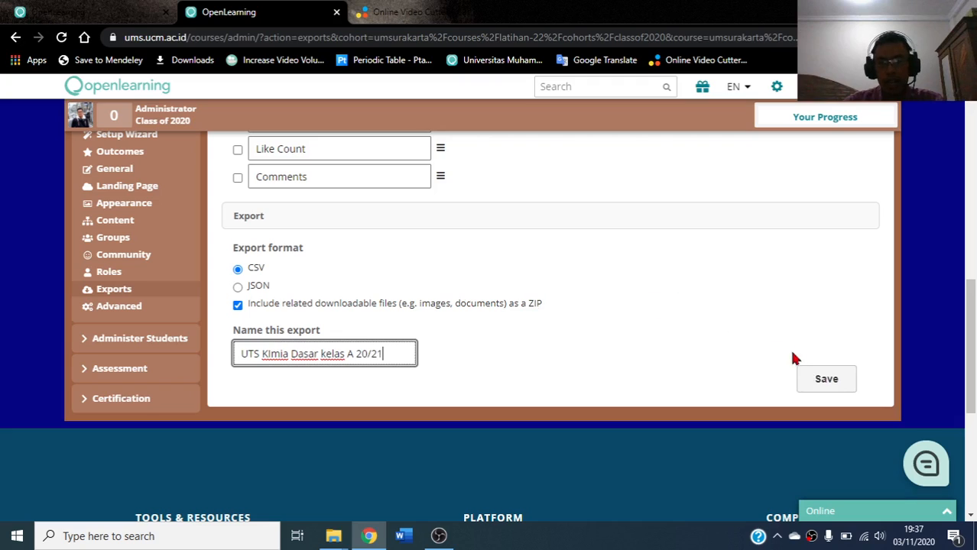
left_click(820, 384)
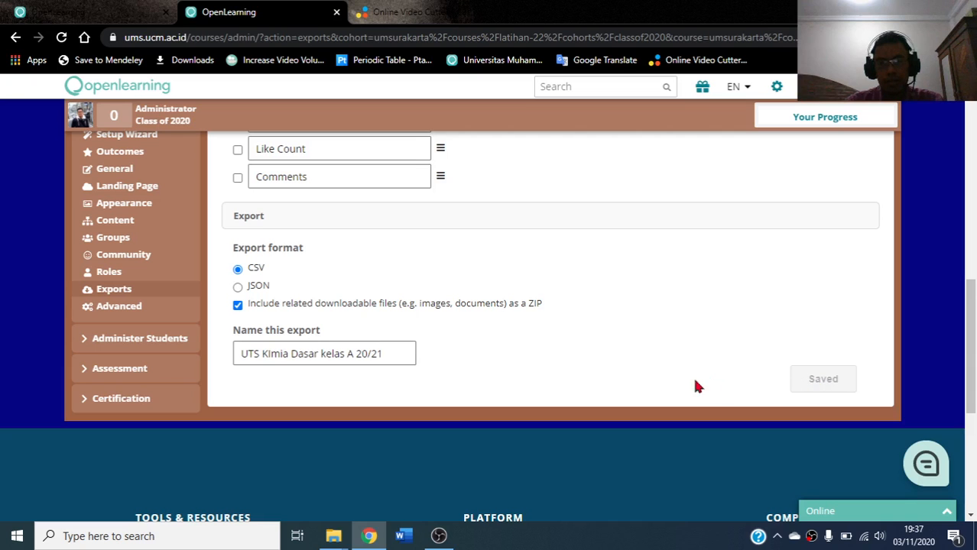
scroll(306, 354, "up", 5)
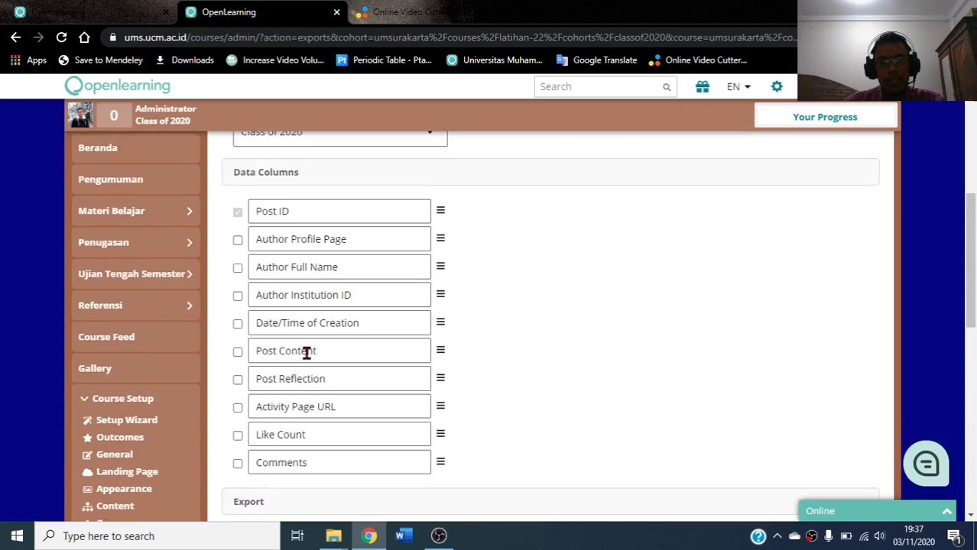
scroll(305, 353, "up", 3)
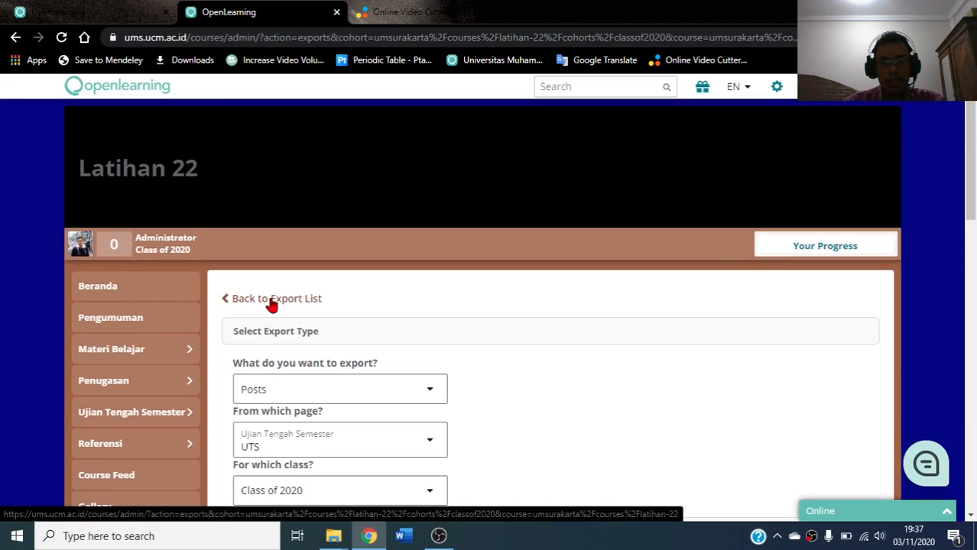
left_click(271, 301)
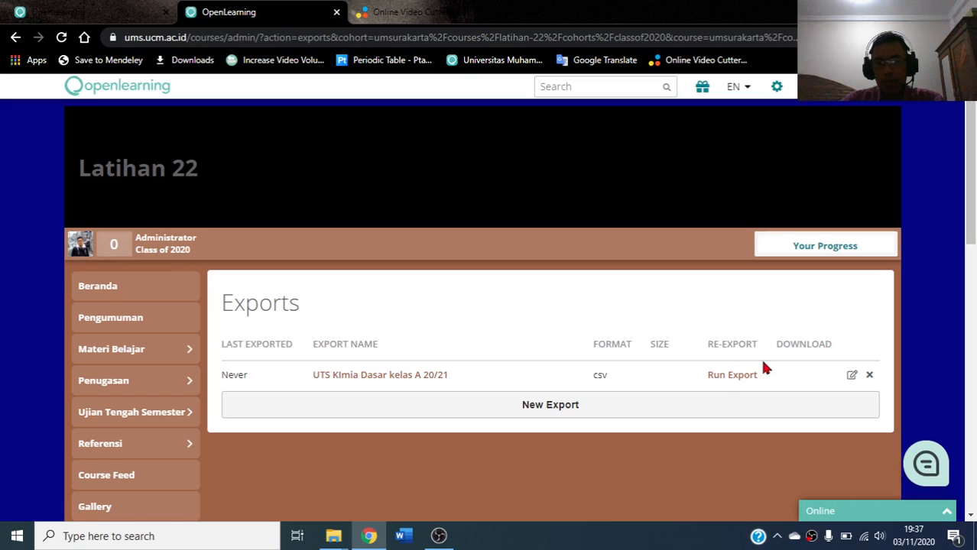
Run the 'UTS KImia Dasar kelas A 20/21' export to generate its downloadable ZIP
left_click(722, 378)
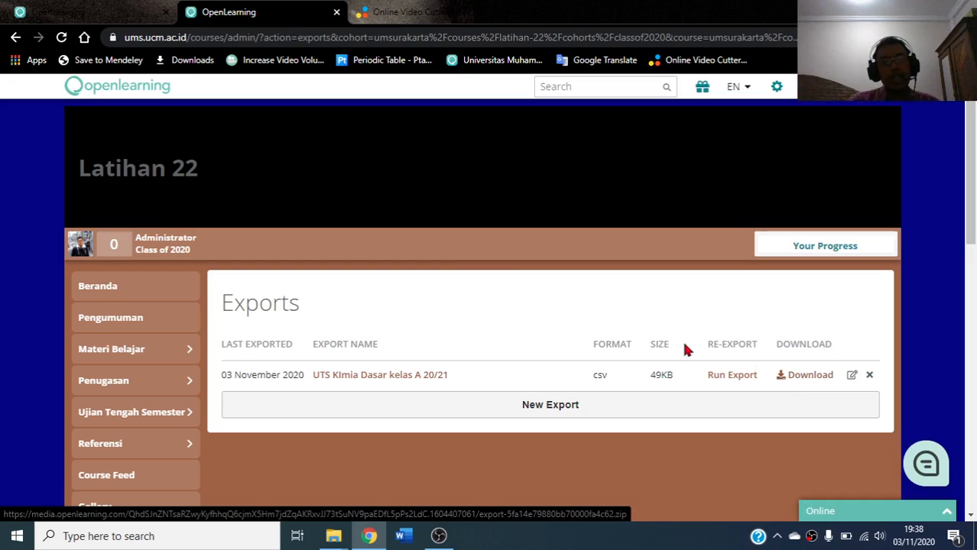
Reload the Exports page and download the export's ZIP file
left_click(62, 41)
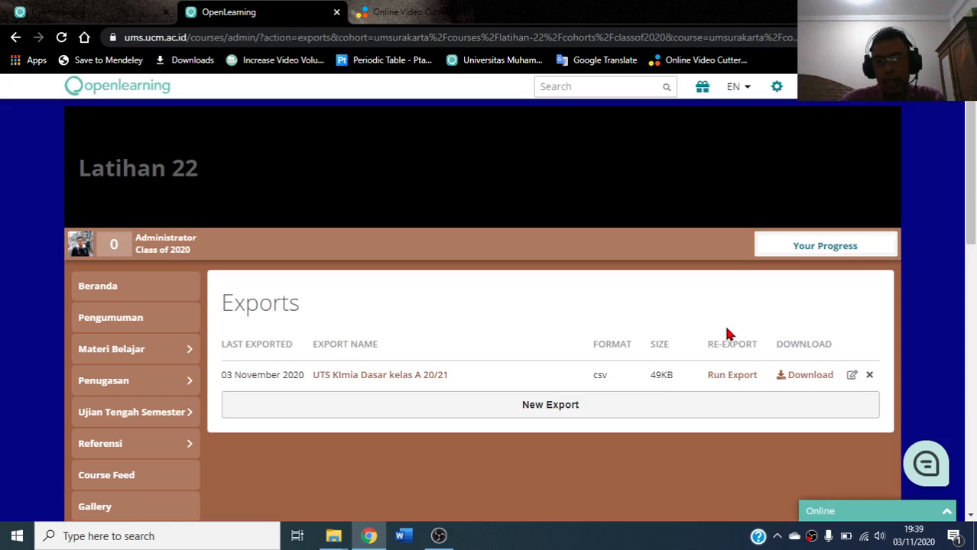
left_click(801, 376)
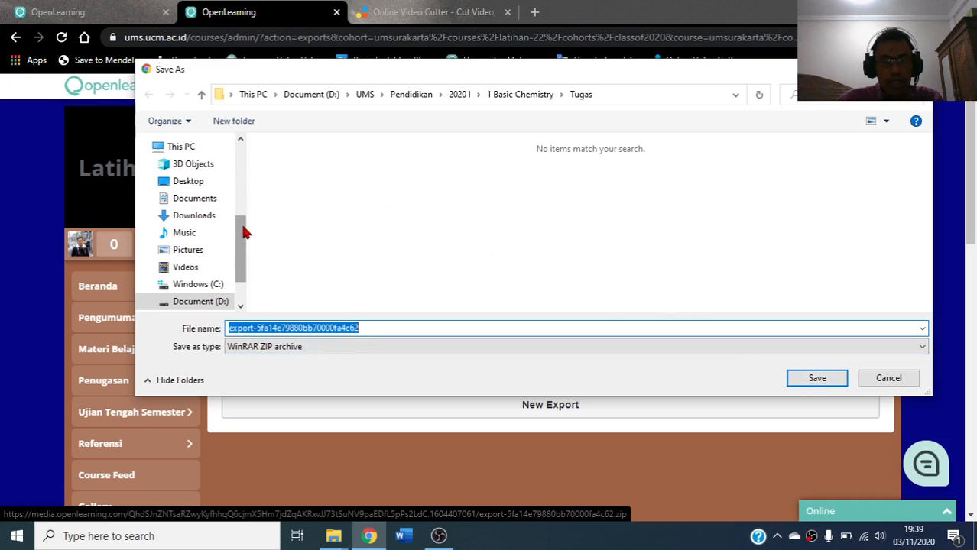
Save the export as 'UTS Kimia Dasar.zip' in the Youtube Tutorial > Openlearning folder
left_click(201, 94)
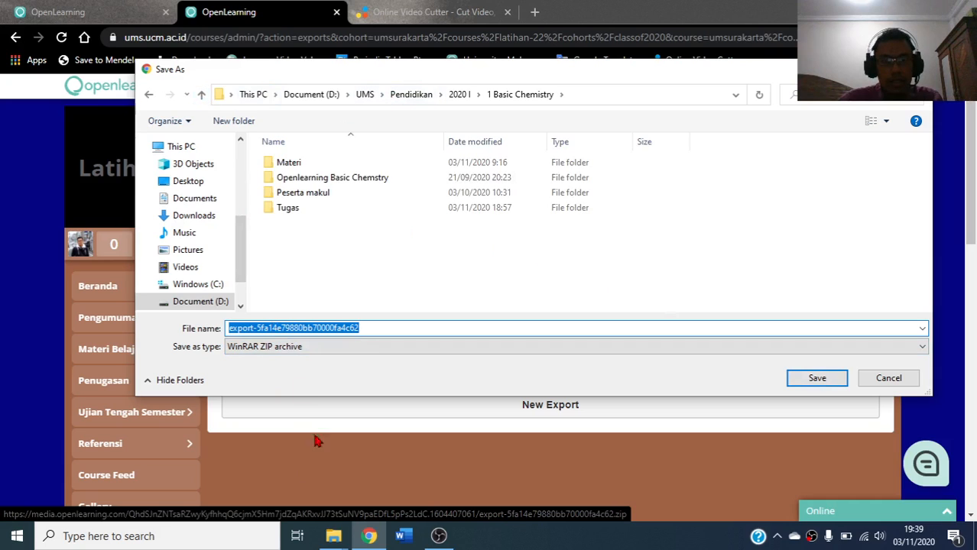
mouse_move(338, 540)
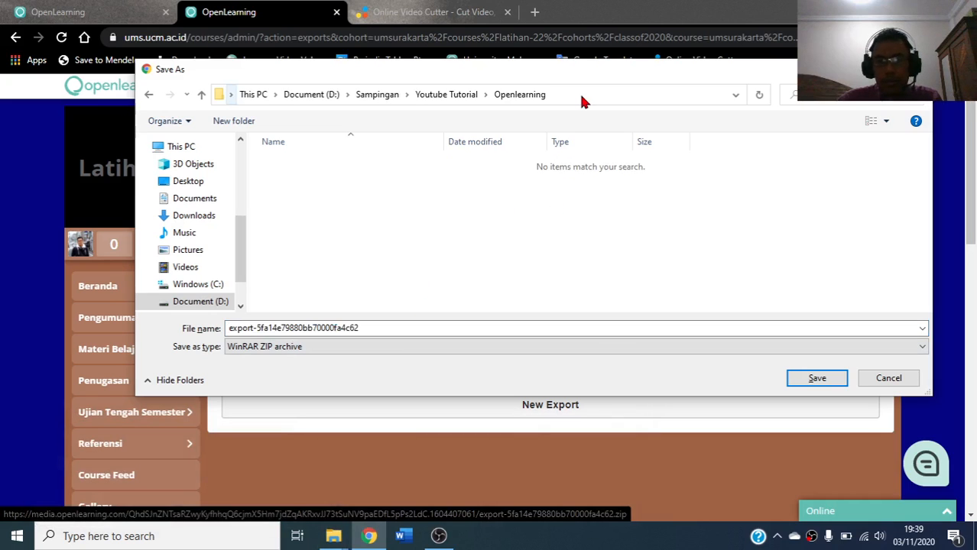
left_click(252, 330)
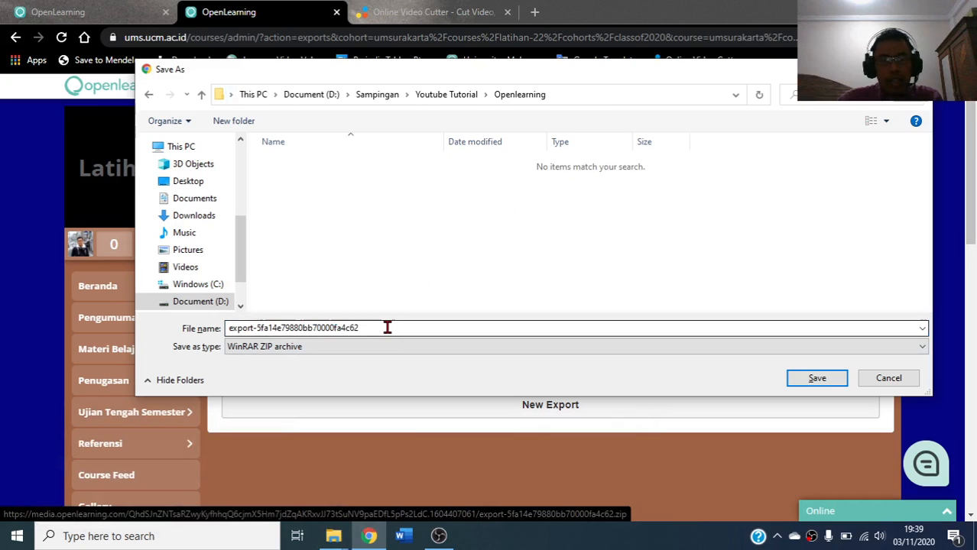
double_click(290, 327)
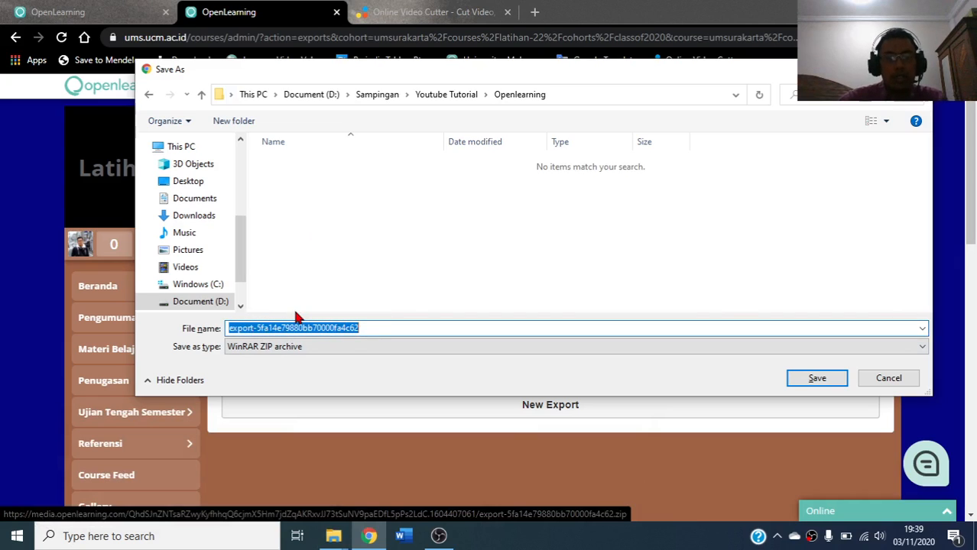
type("UTS Kmia")
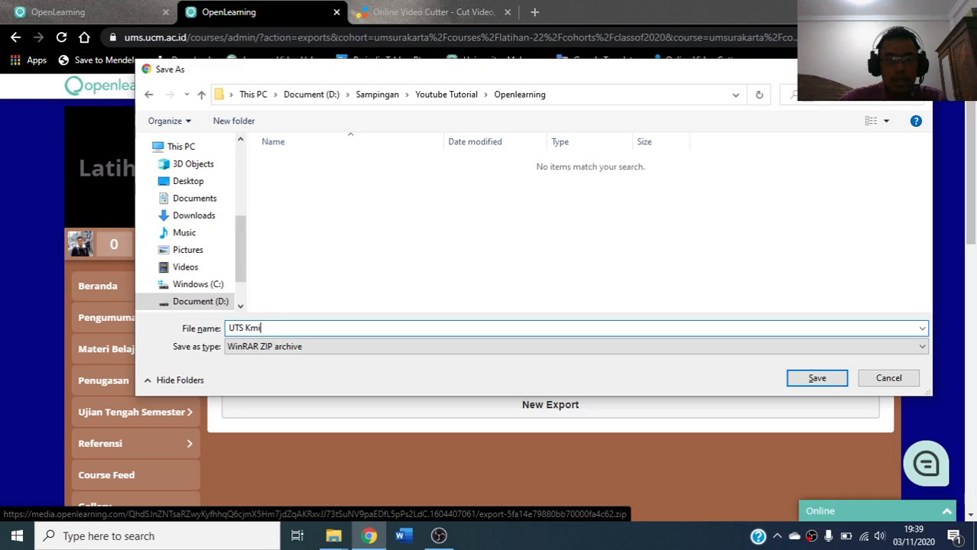
key("BackSpace")
key("BackSpace")
key("BackSpace")
type("imia ")
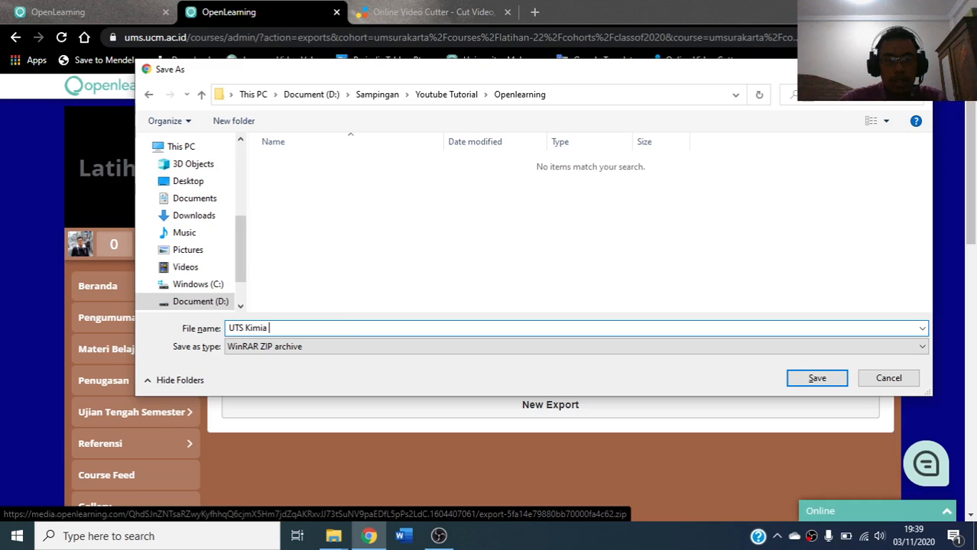
type("Dasar")
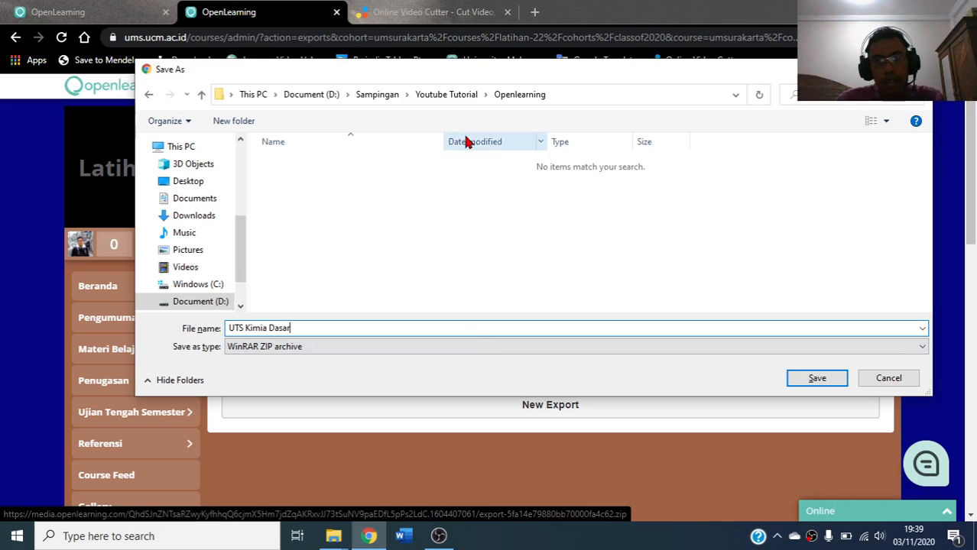
left_click(830, 378)
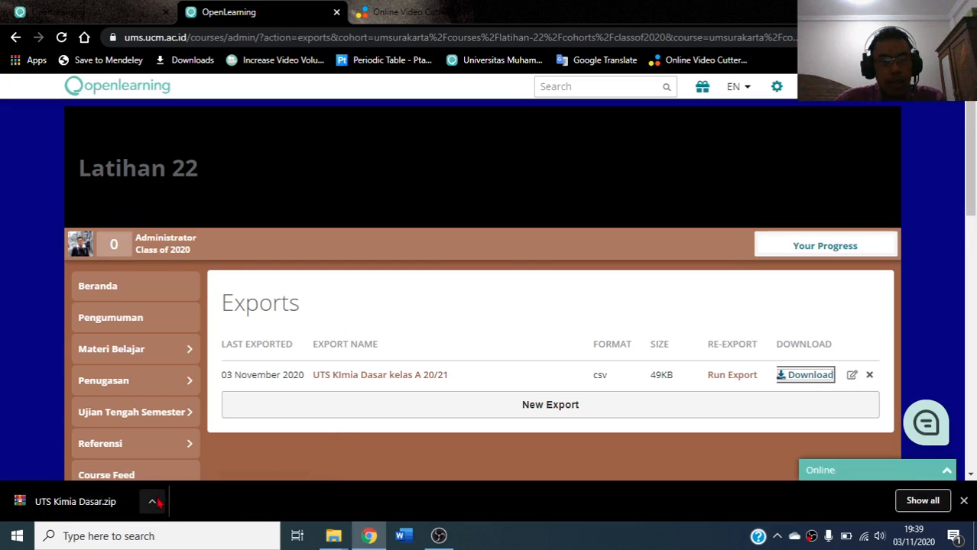
mouse_move(321, 539)
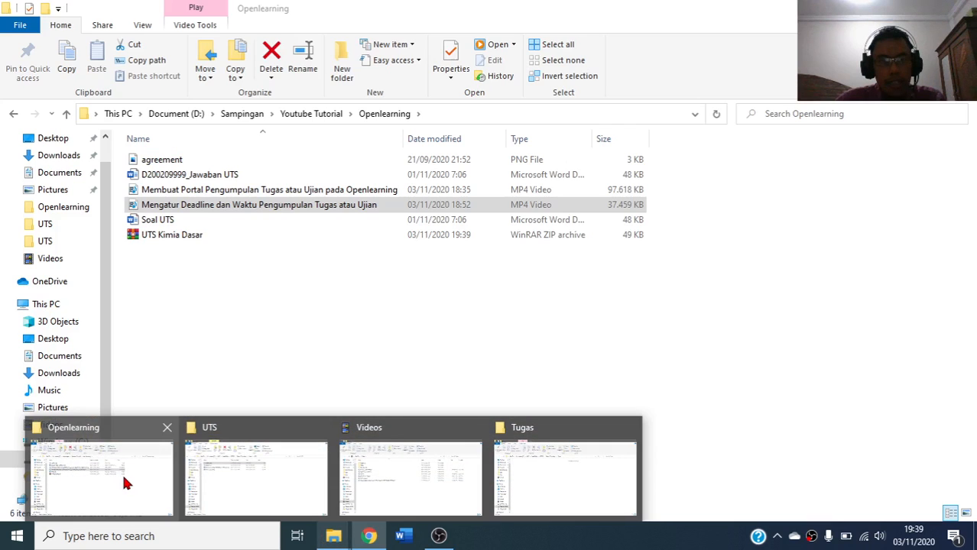
Extract the UTS Kimia Dasar ZIP into a UTS Kimia Dasar folder and open it
left_click(115, 477)
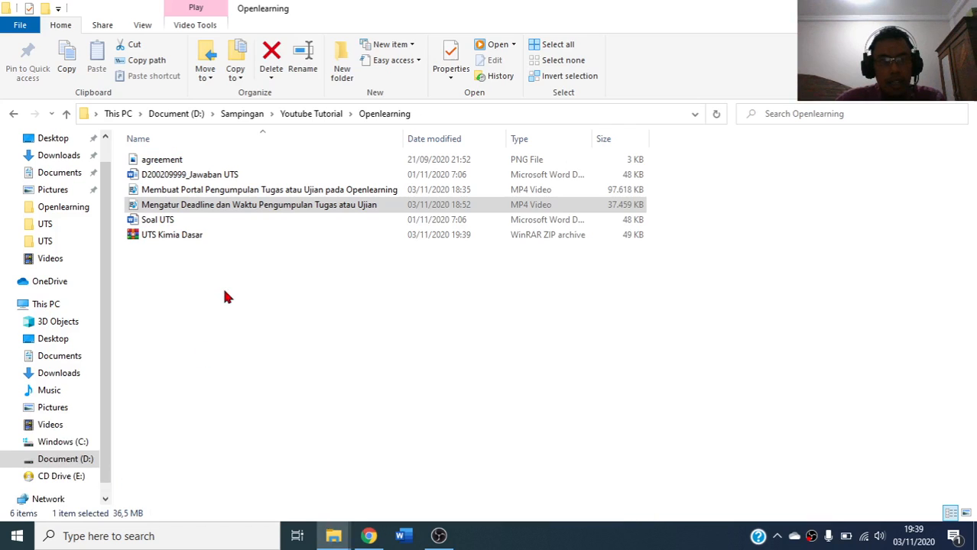
right_click(159, 241)
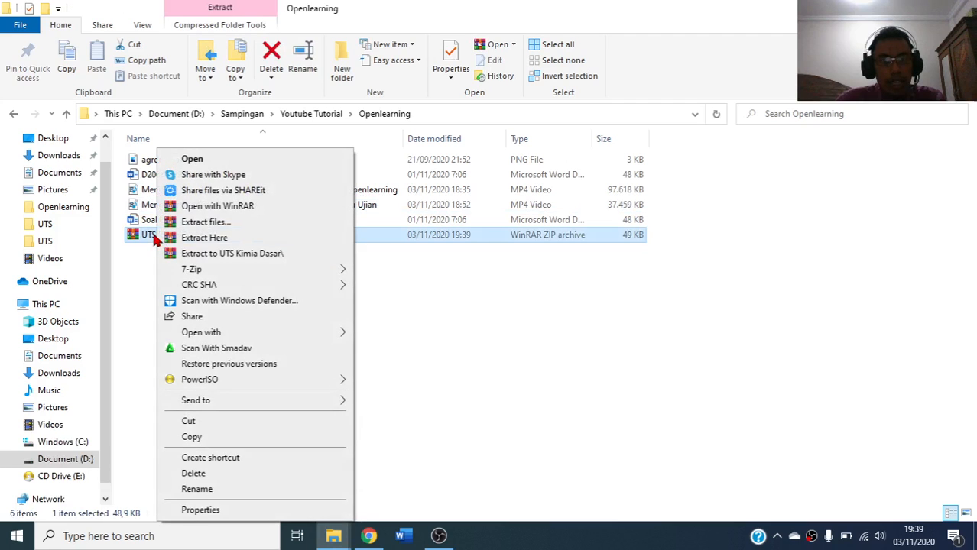
left_click(191, 252)
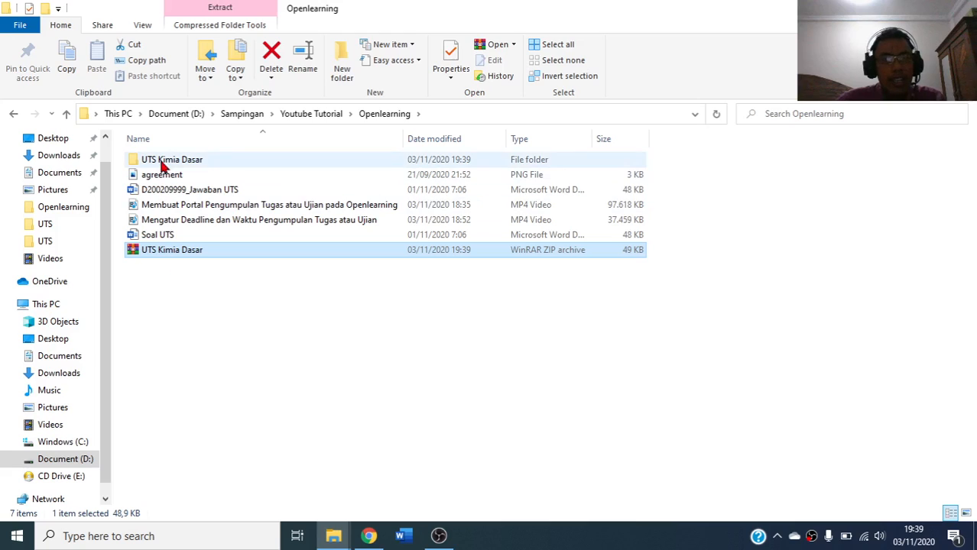
double_click(162, 162)
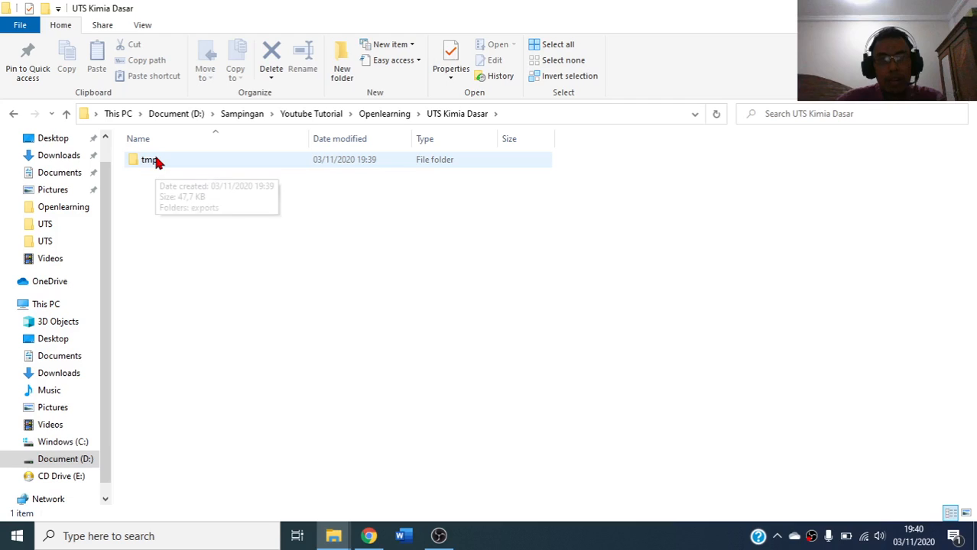
Drill down through tmp, exports, the ID folder, contents and attachments into 2-Untitled App
left_click(150, 163)
double_click(149, 164)
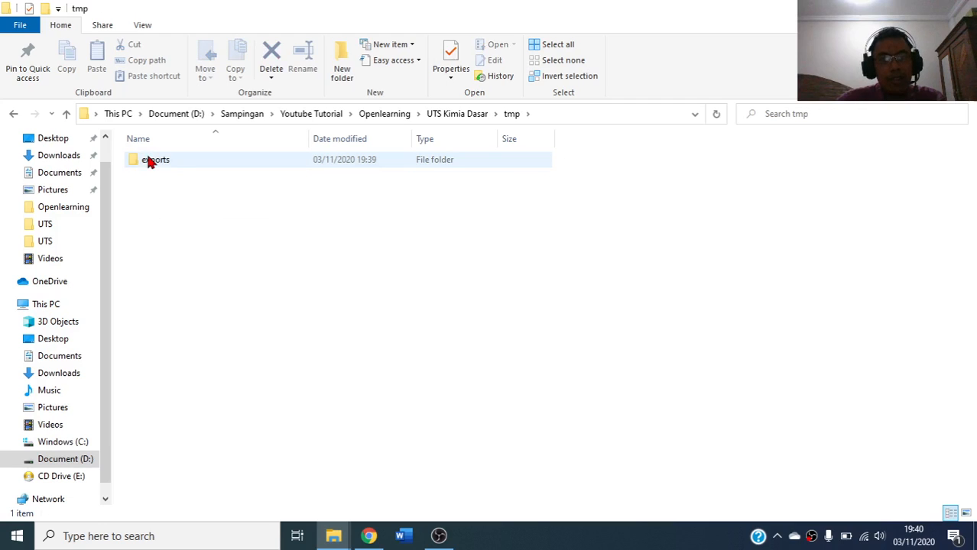
double_click(150, 164)
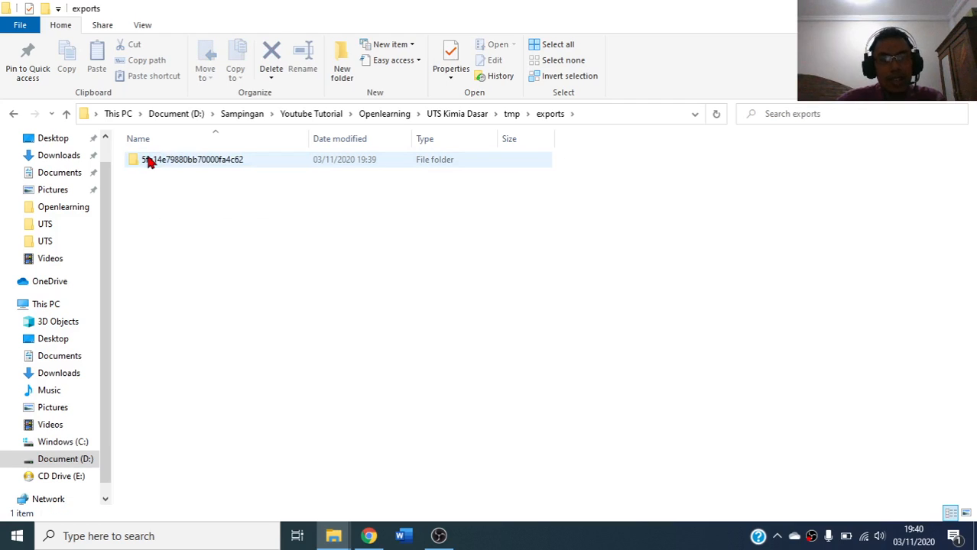
double_click(150, 162)
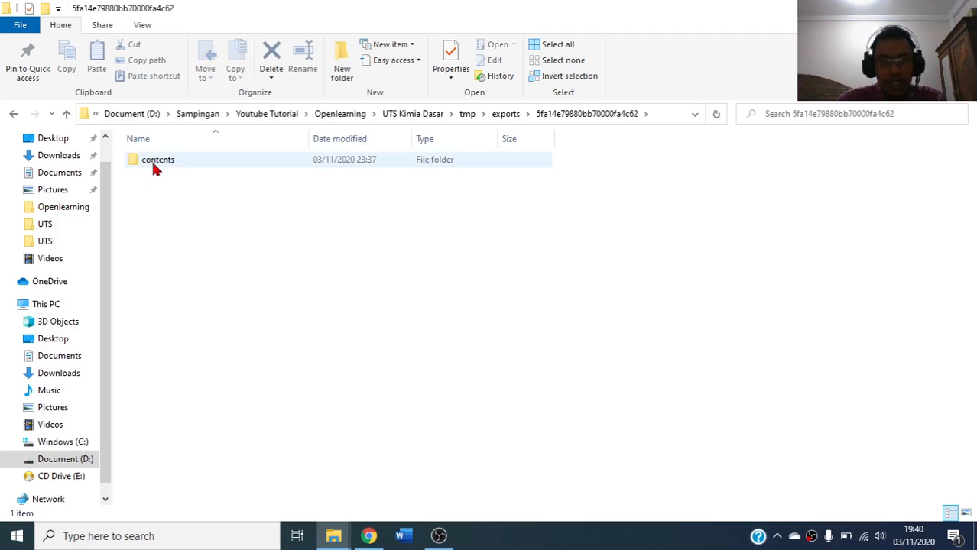
double_click(151, 158)
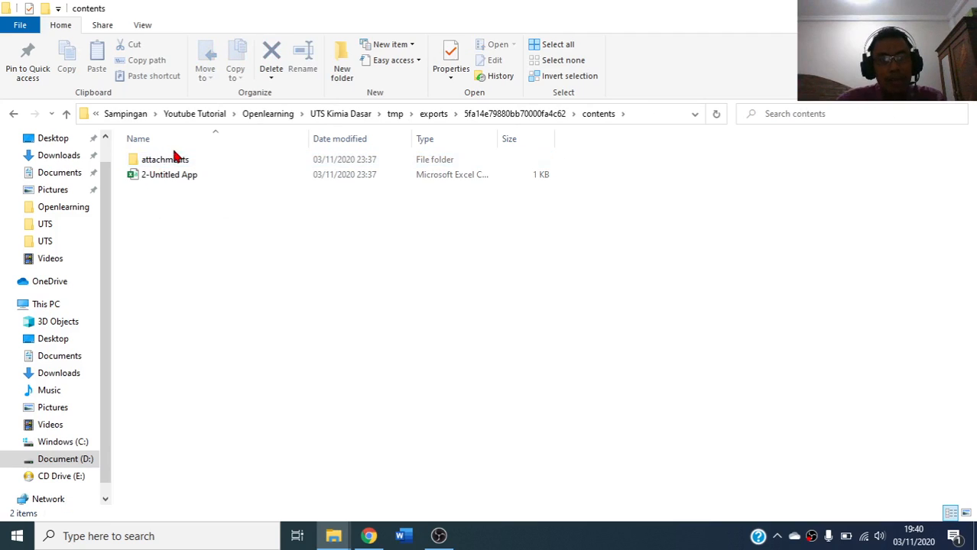
double_click(170, 160)
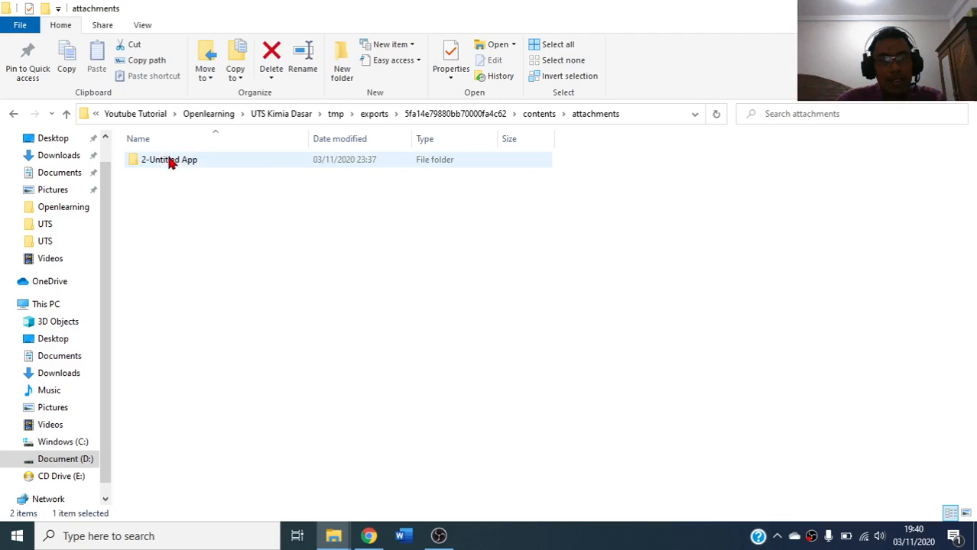
double_click(174, 162)
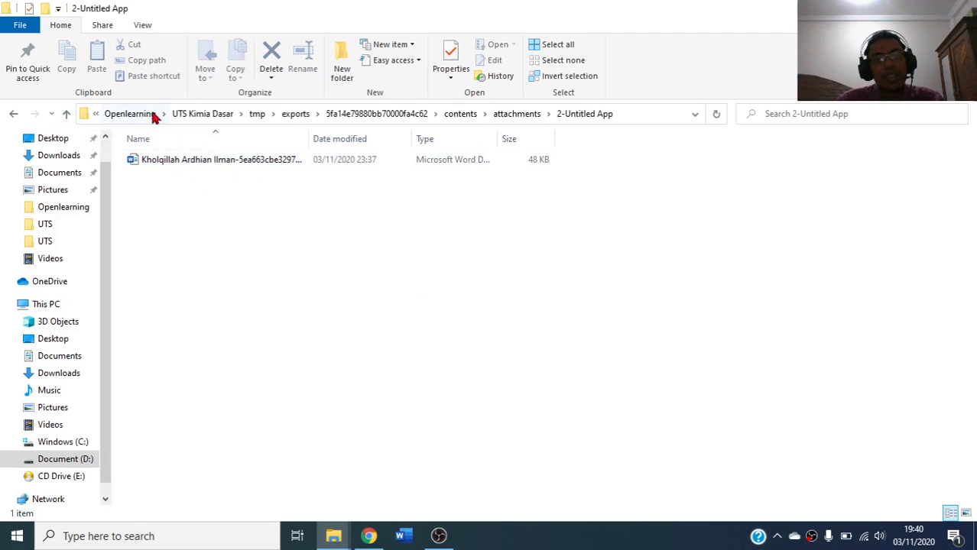
Widen the Name column to reveal the full Word file name and select the file
left_click_drag(562, 462, 126, 153)
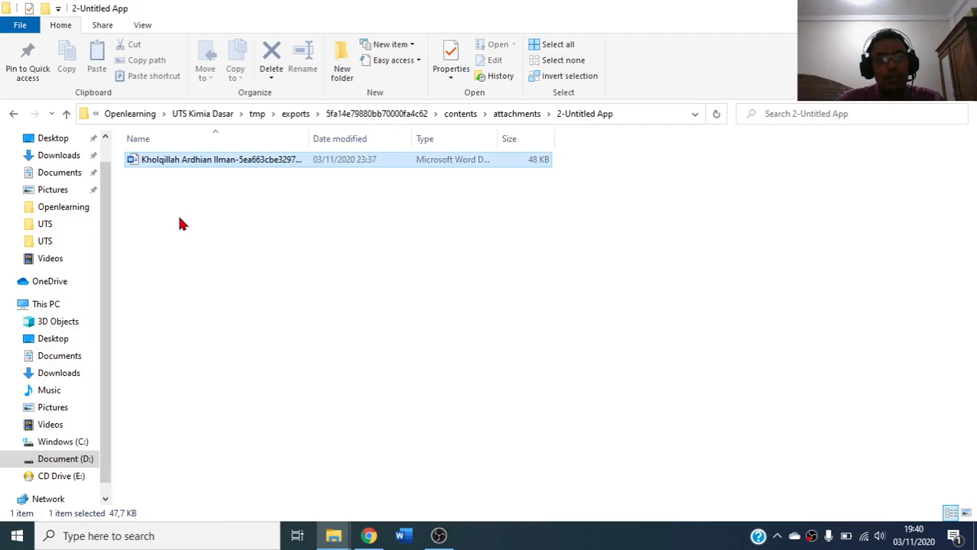
left_click(178, 222)
left_click_drag(309, 136, 483, 135)
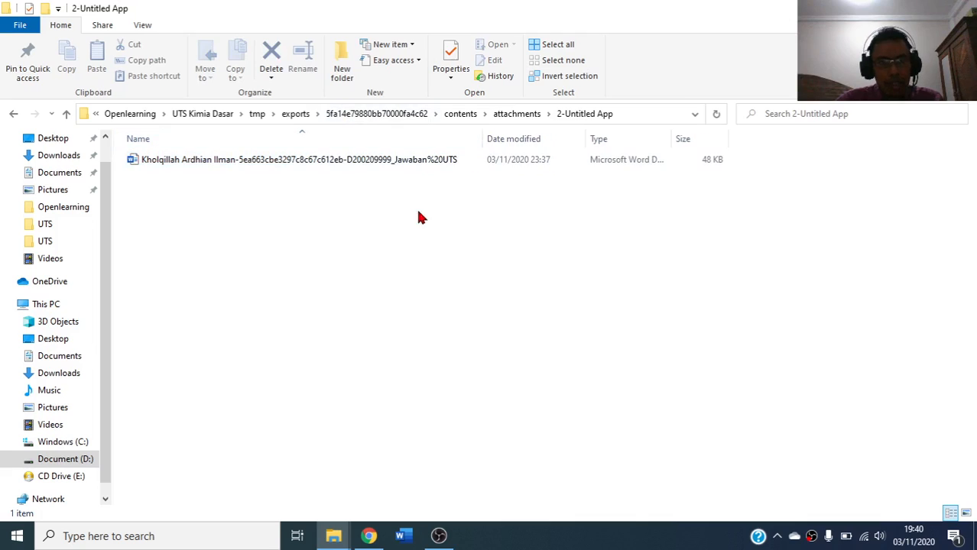
left_click(246, 164)
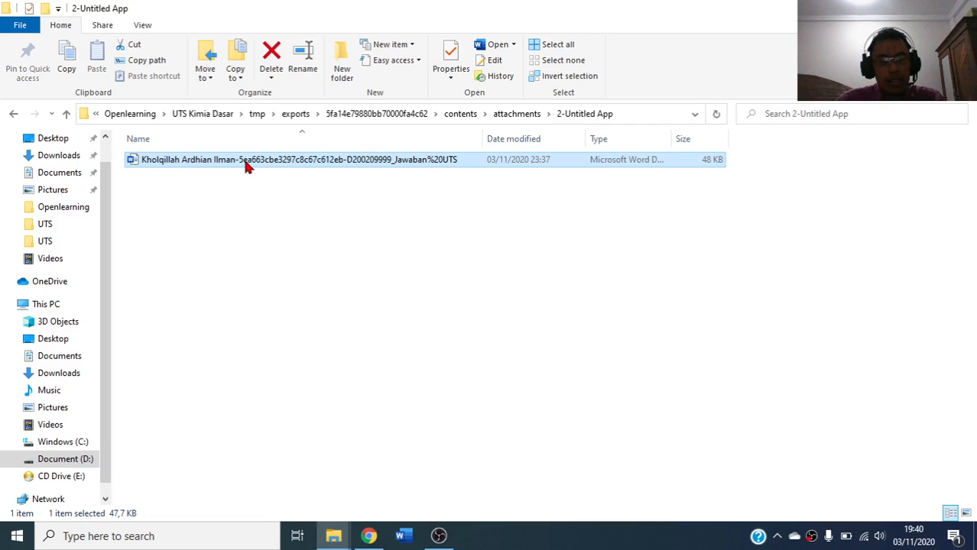
Cut the student's Word answer file, return to the Openlearning folder, and create a new folder
right_click(245, 164)
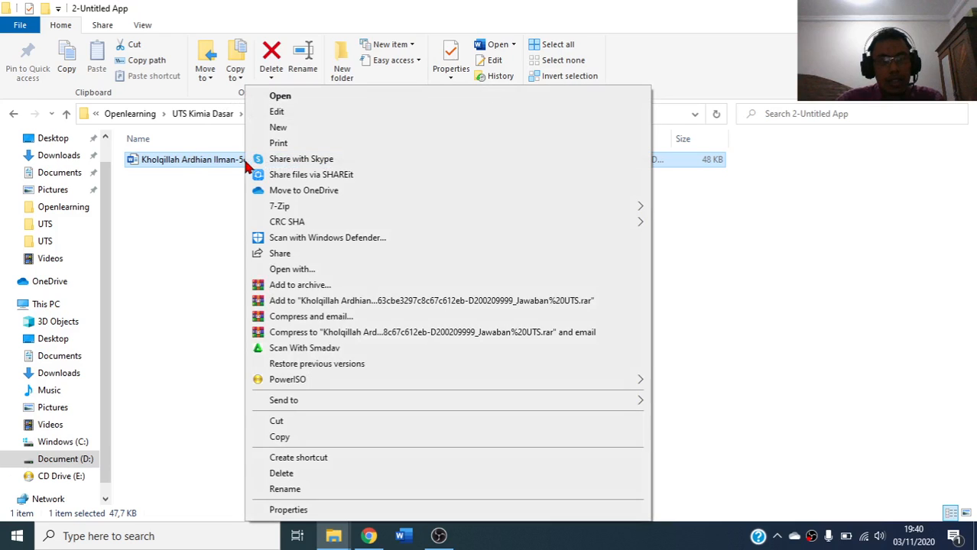
left_click(287, 420)
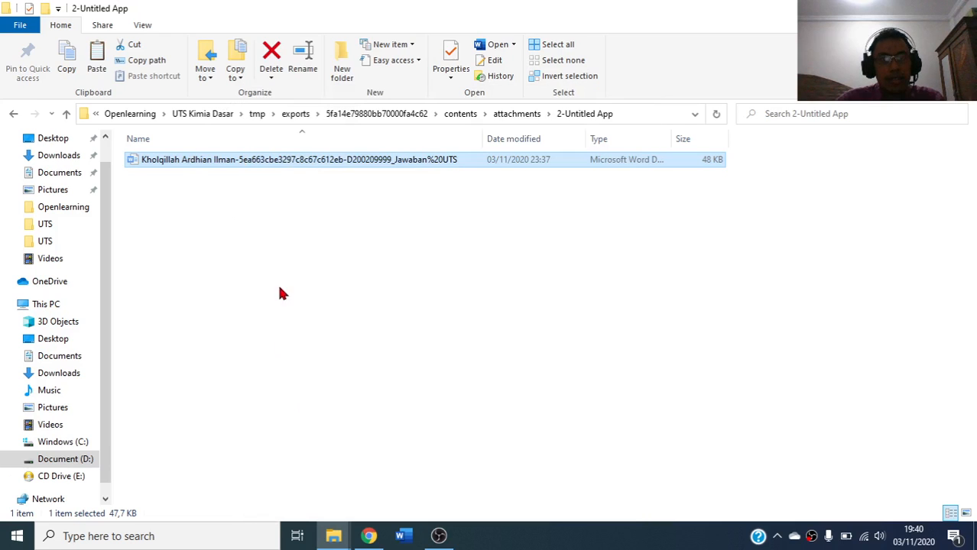
left_click(13, 113)
left_click(13, 113)
left_click(21, 114)
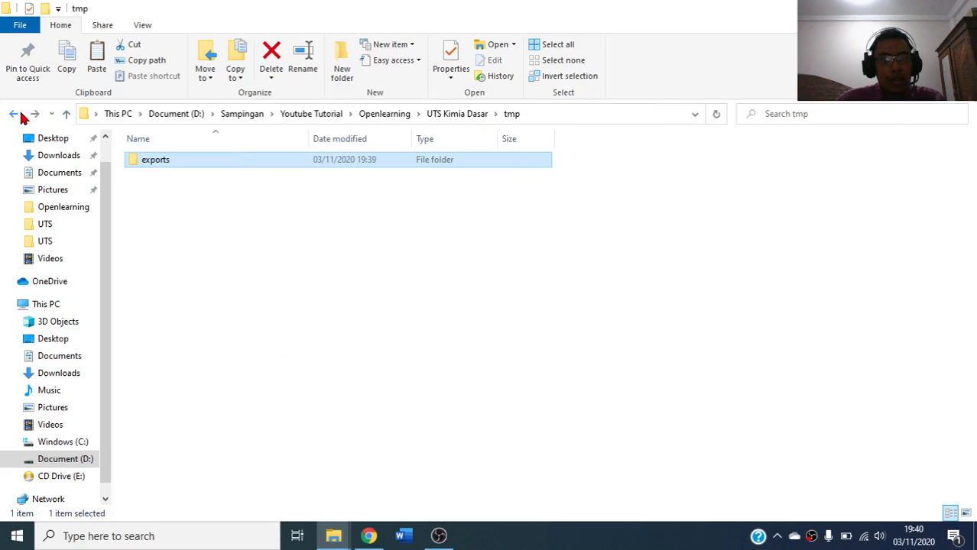
left_click(21, 114)
left_click(20, 114)
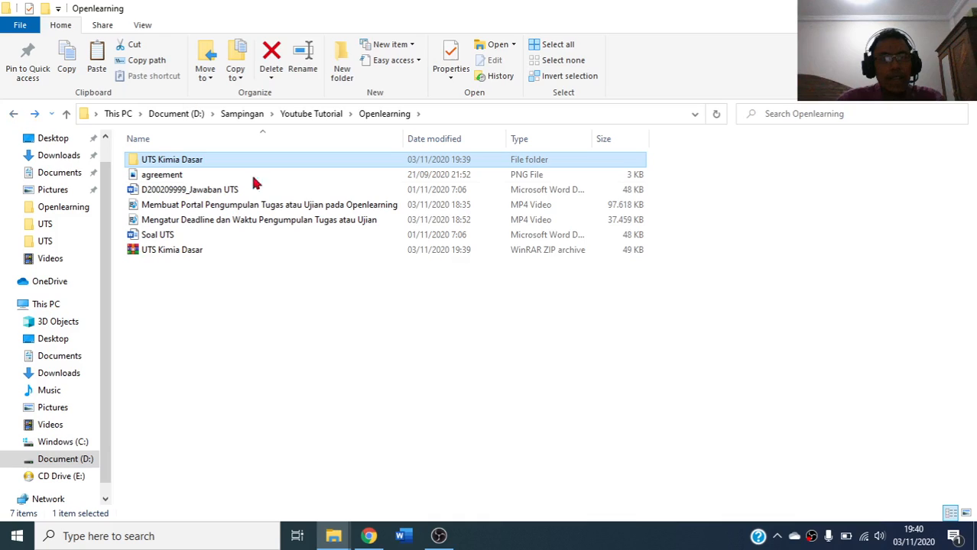
left_click(340, 70)
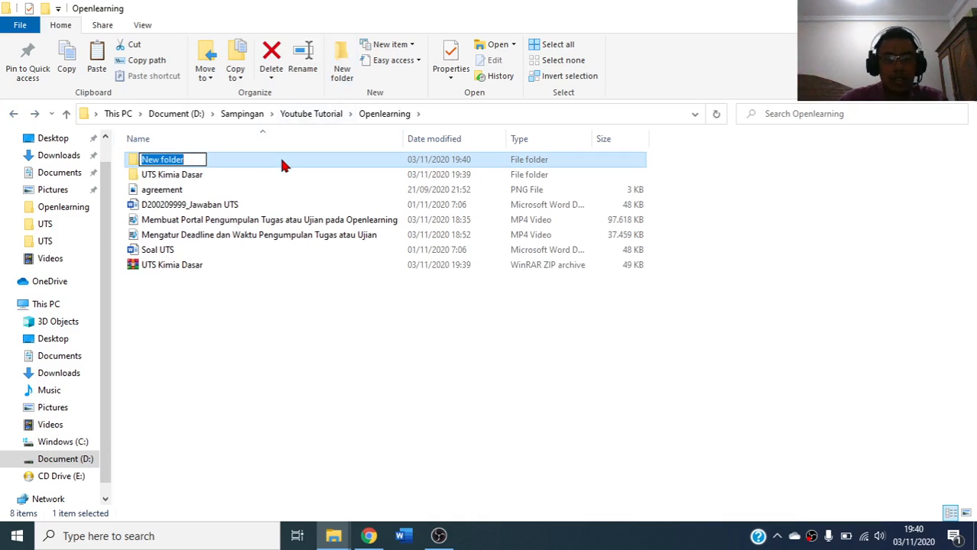
Name the new folder 'Jawaban UTS KImia dasar' and open it
type("Jawaban U")
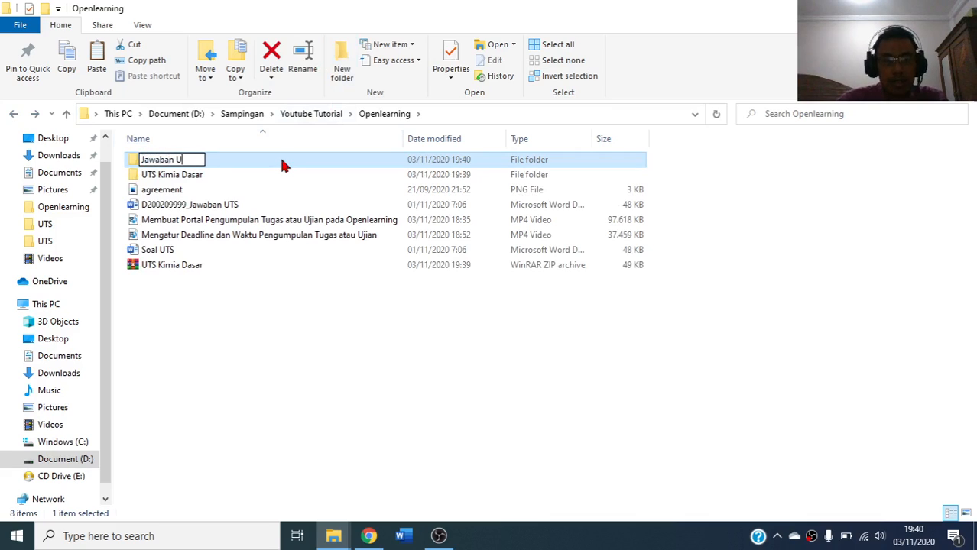
type("TS KImia dasar")
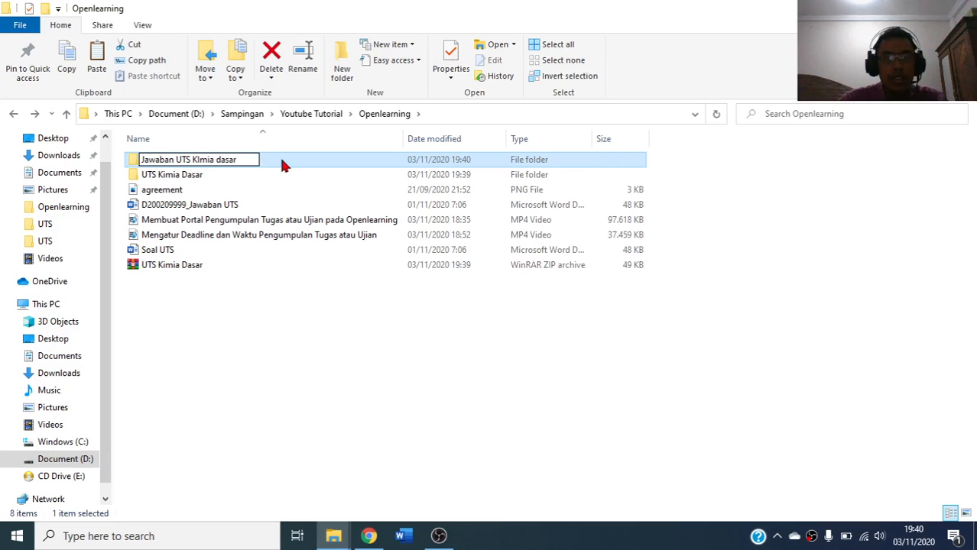
key("Return")
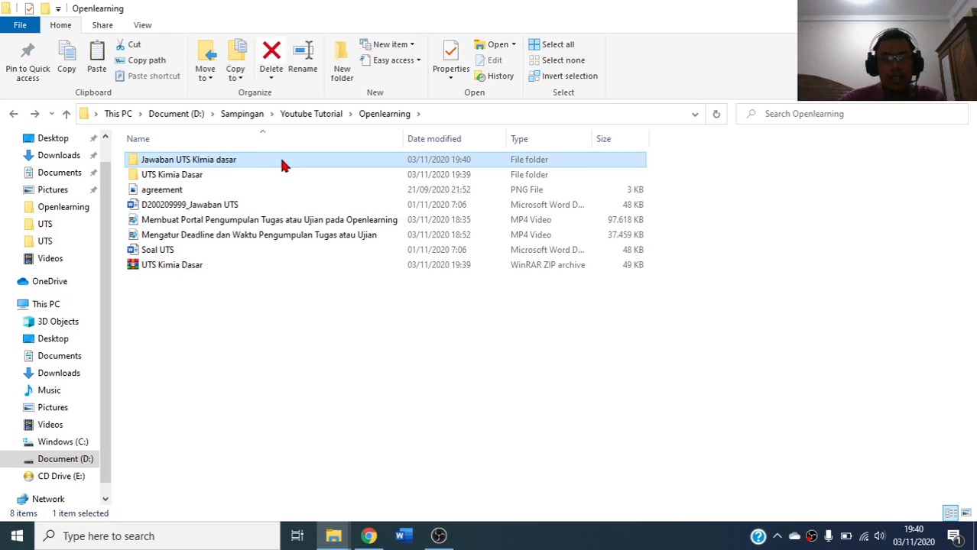
double_click(211, 160)
Paste the Word answer file into Jawaban UTS KImia dasar and widen the Name column
right_click(220, 197)
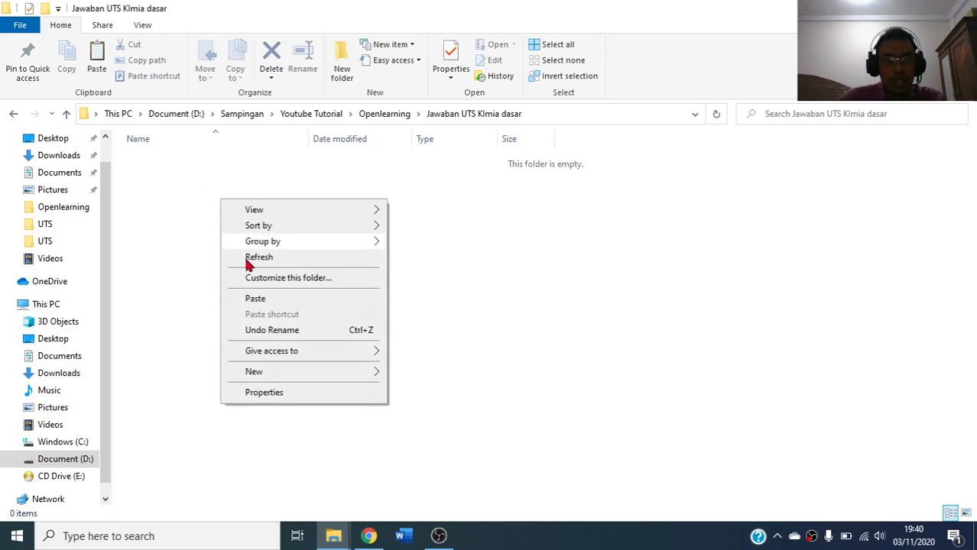
left_click(255, 299)
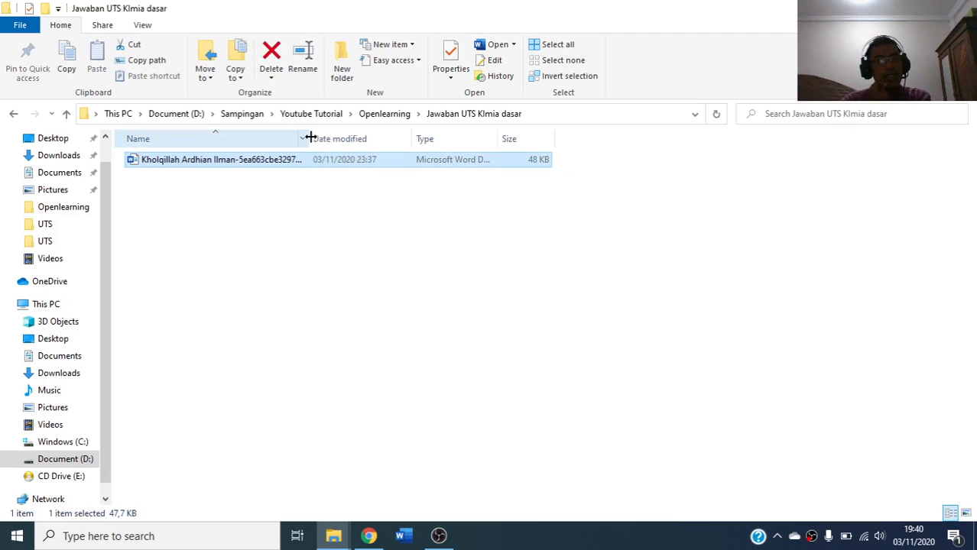
left_click_drag(310, 138, 479, 145)
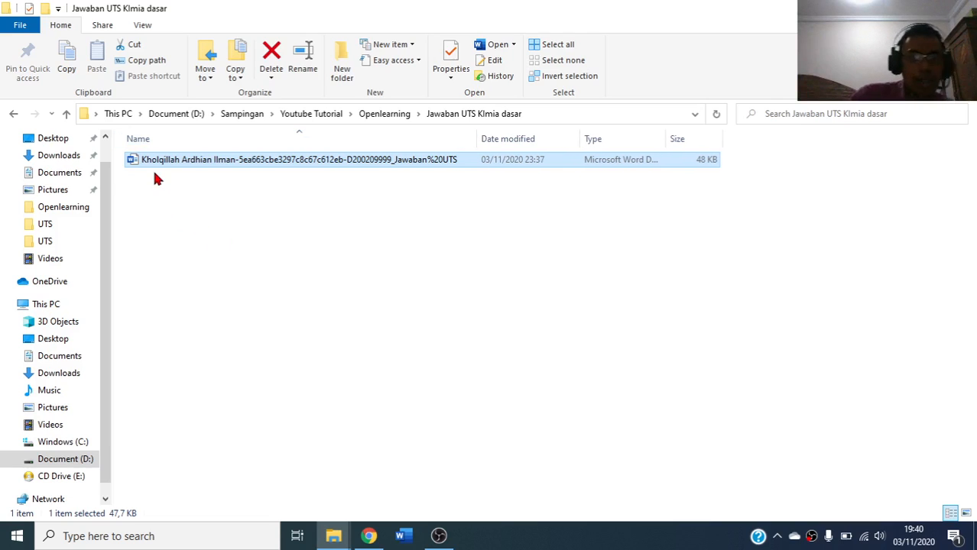